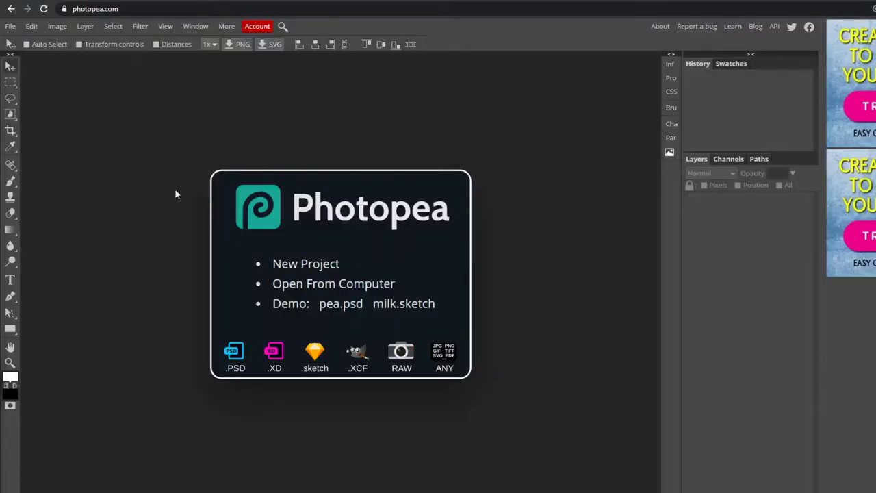
Set up a new 2560 × 423 px project and name it Bannert.
left_click(11, 27)
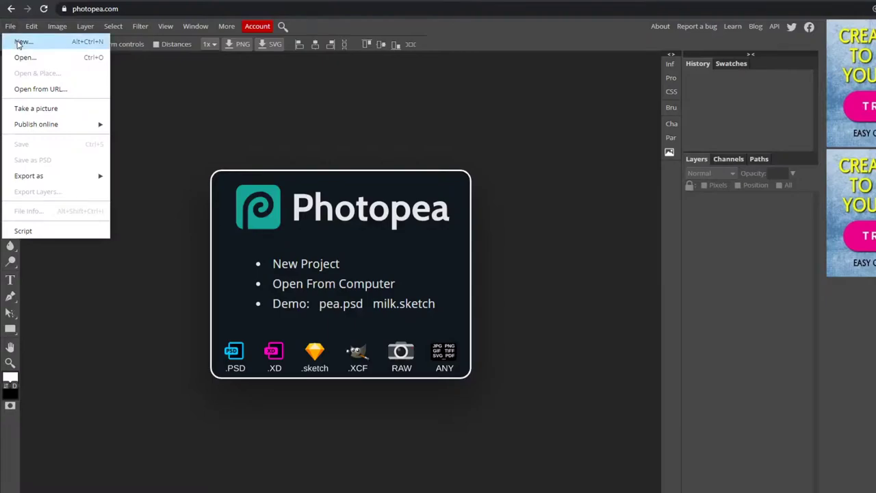
left_click(20, 42)
double_click(78, 89)
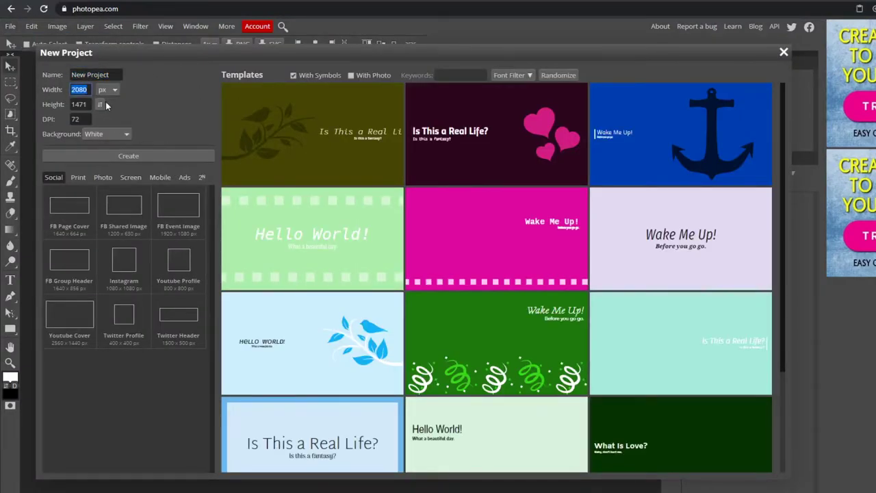
type("2560")
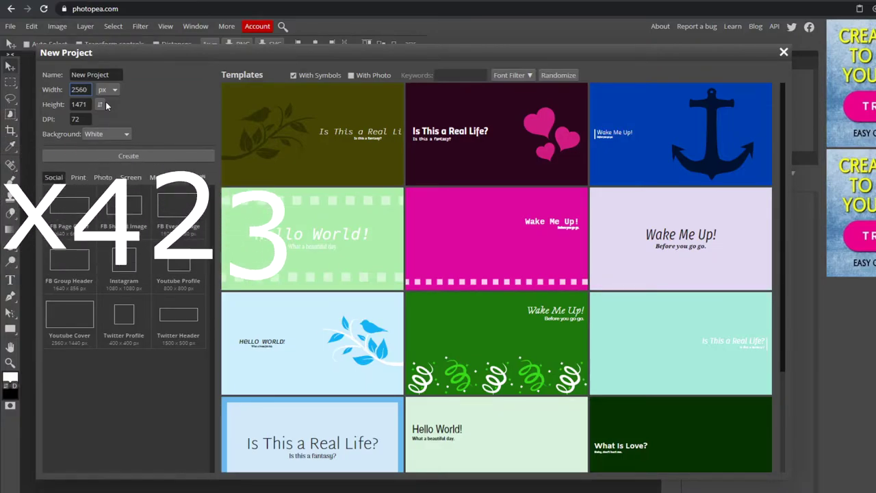
double_click(79, 104)
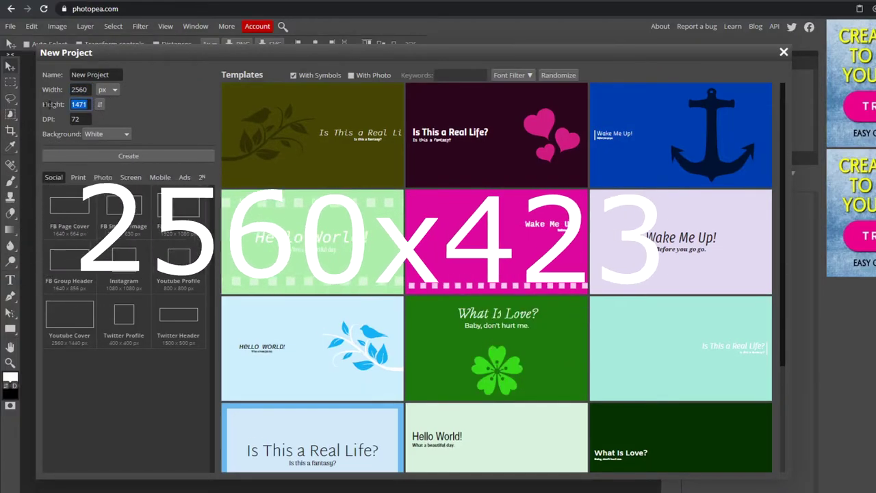
type("423")
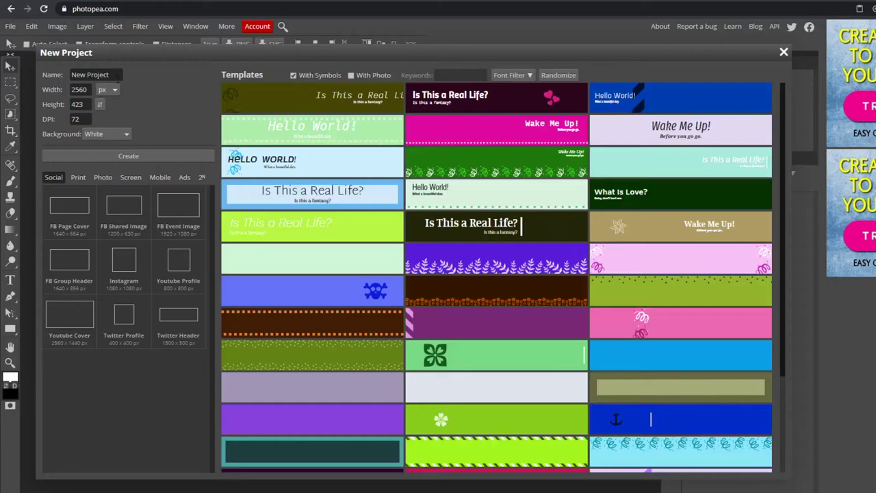
left_click(90, 74)
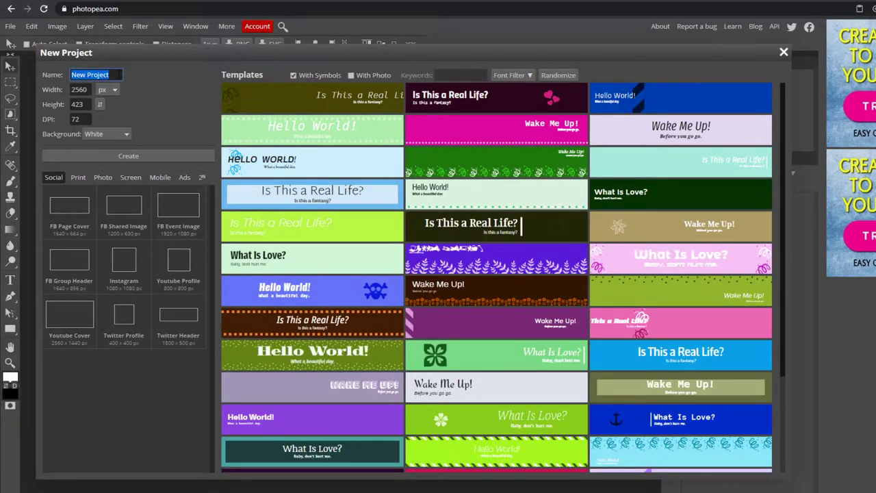
type("BA")
Create the blank white 2560 × 423 px Bannert document.
left_click(166, 162)
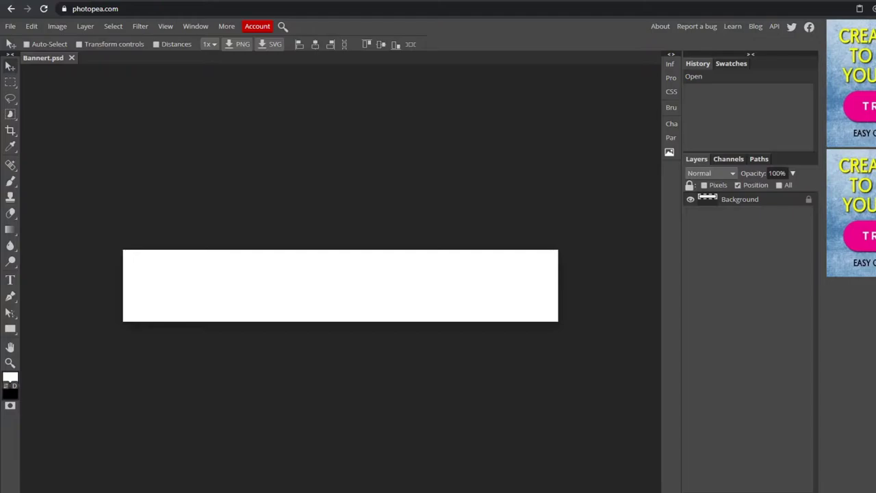
Place the mountain sunset photo, scaled to 381% and positioned to fill the banner.
left_click_drag(219, 373, 325, 289)
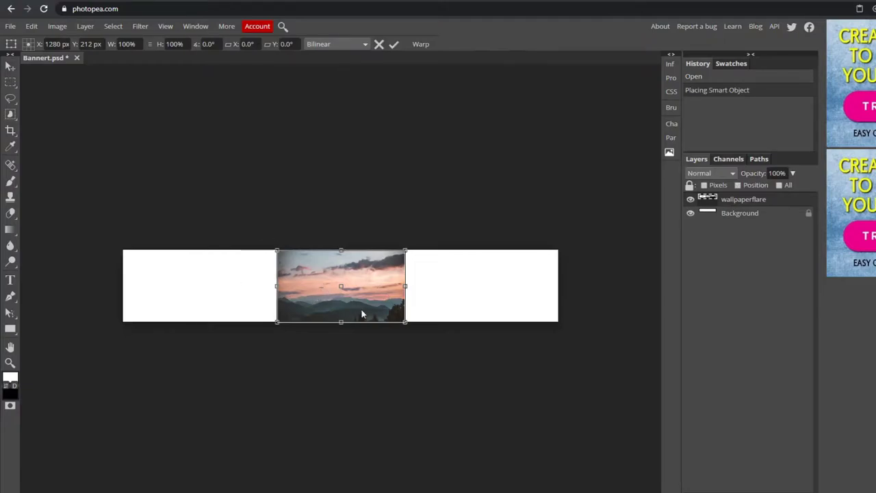
left_click_drag(363, 312, 239, 322)
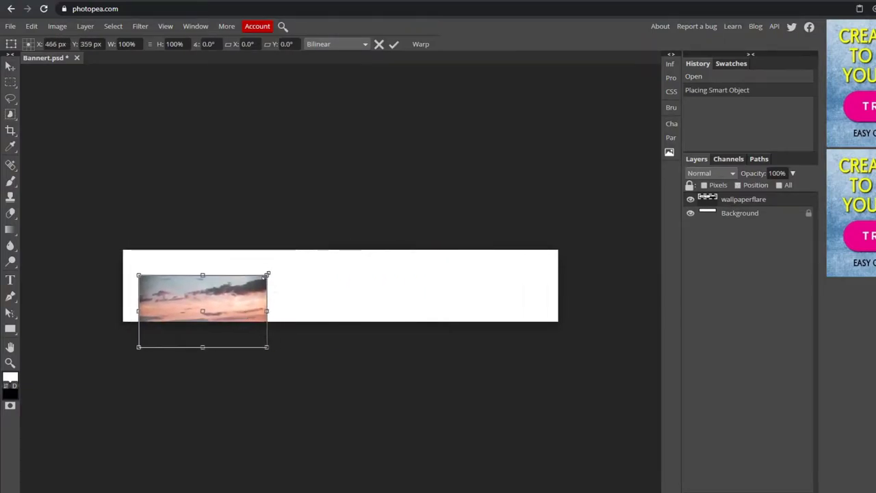
left_click_drag(267, 276, 627, 73)
left_click_drag(543, 181, 505, 216)
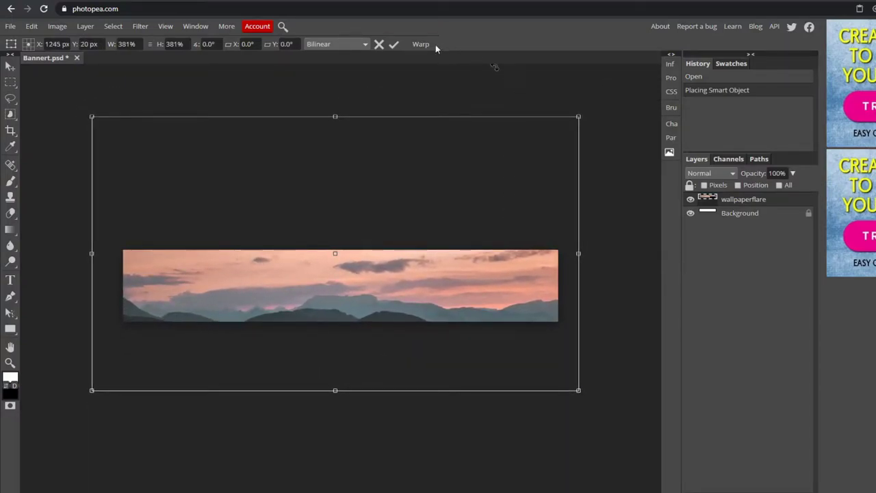
left_click_drag(421, 198, 405, 186)
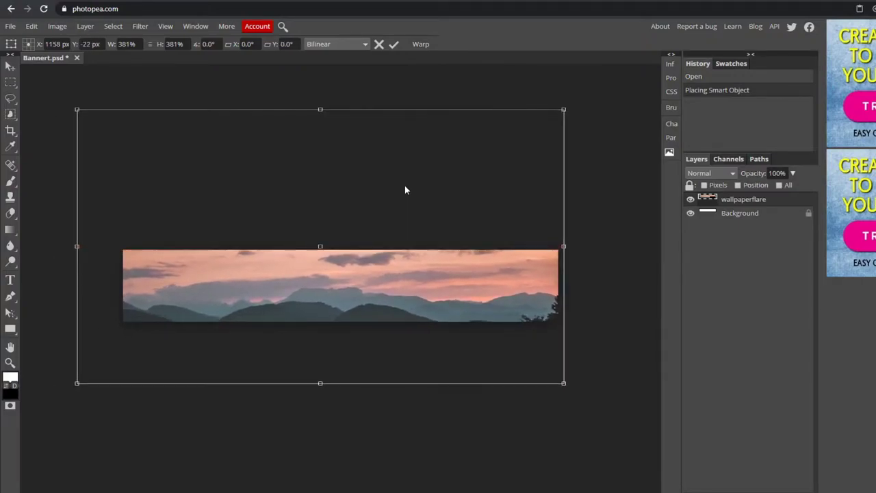
left_click(394, 45)
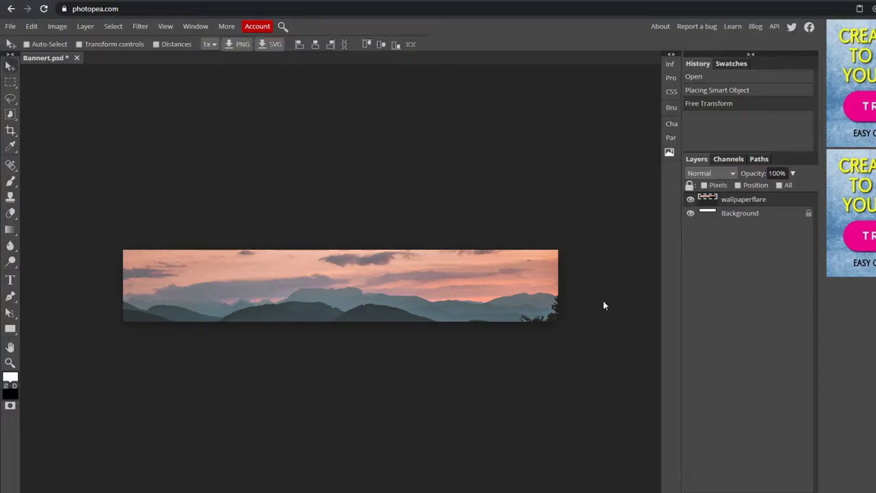
Move the white C logo with its dot near the banner's centre.
left_click(10, 280)
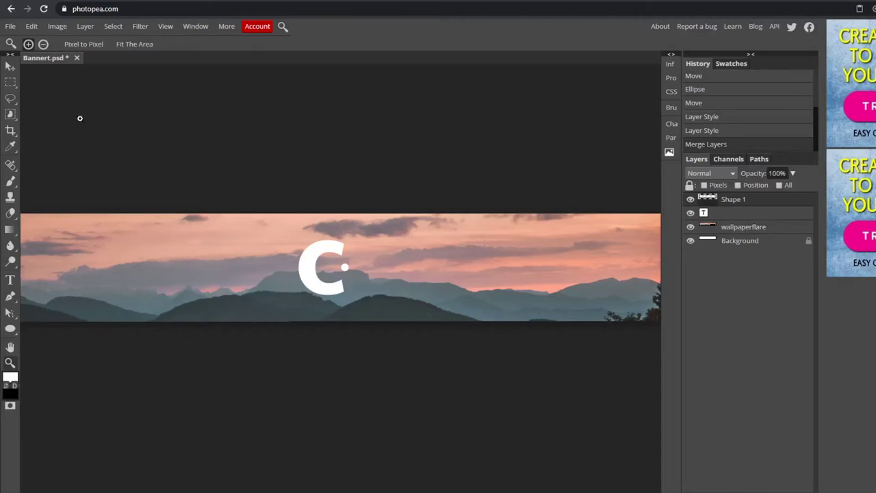
key("v")
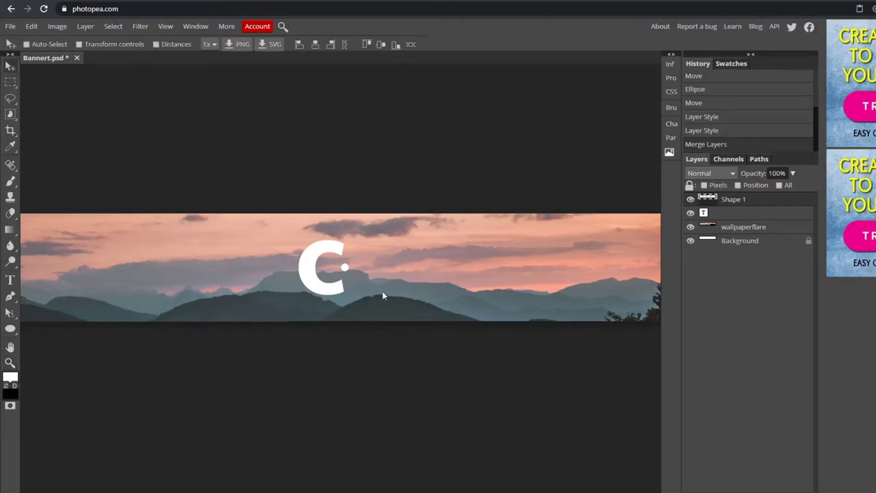
left_click_drag(362, 279, 350, 291)
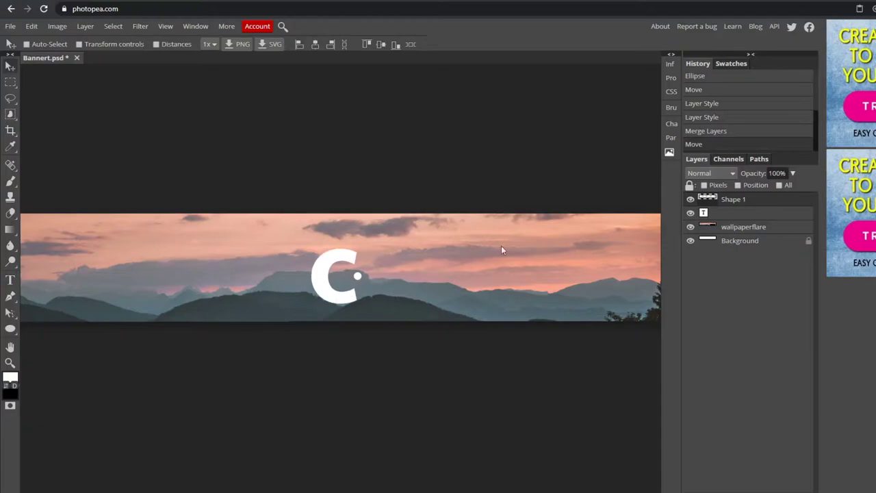
left_click(10, 362)
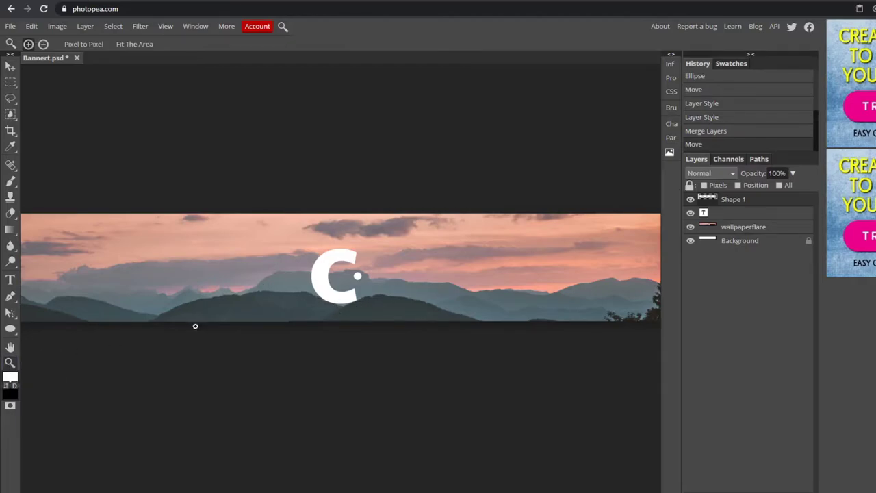
Zoom in on the C logo and lower Shape 1's opacity to 25%.
left_click(328, 303)
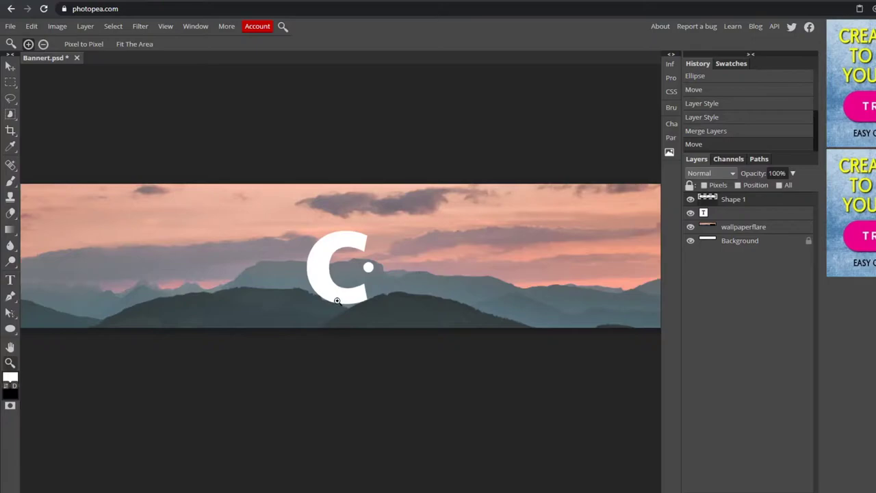
scroll(342, 299, "up", 4)
scroll(384, 284, "down", 1)
scroll(472, 250, "up", 1)
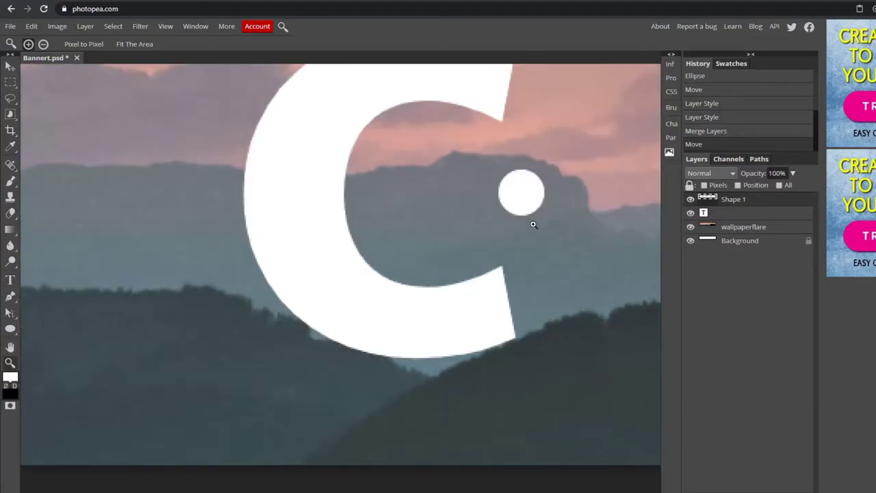
scroll(533, 225, "down", 1)
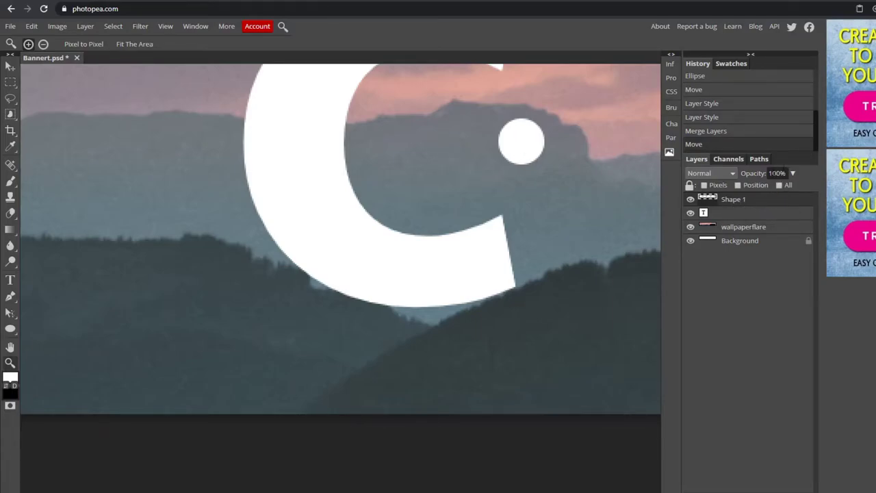
left_click(792, 174)
left_click_drag(795, 187, 755, 198)
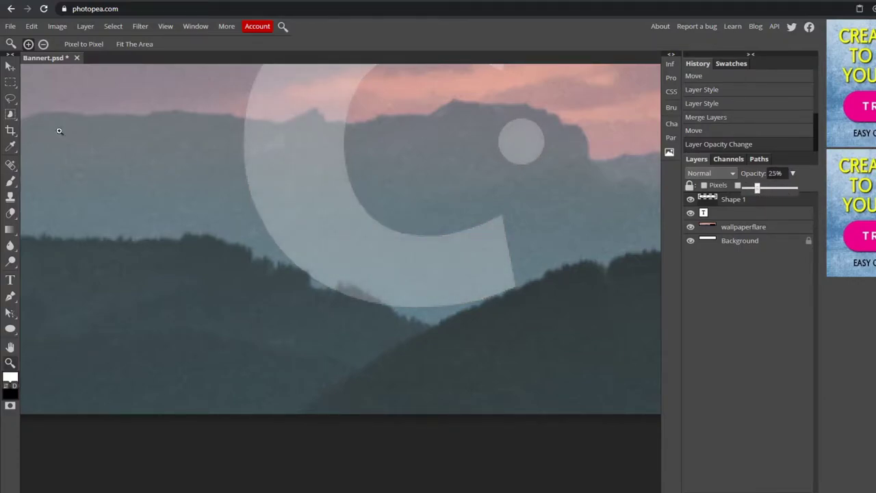
Lasso-select the part of the C logo over the dark ridge and delete it.
left_click(11, 100)
right_click(11, 100)
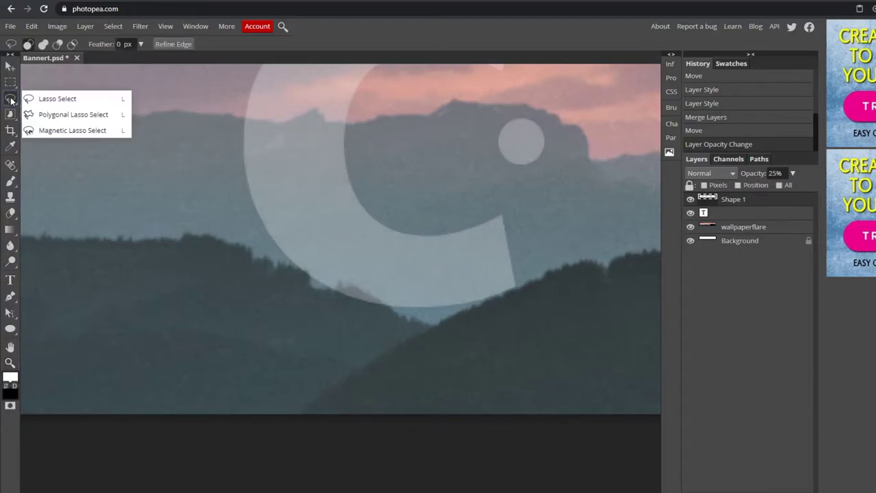
left_click(86, 101)
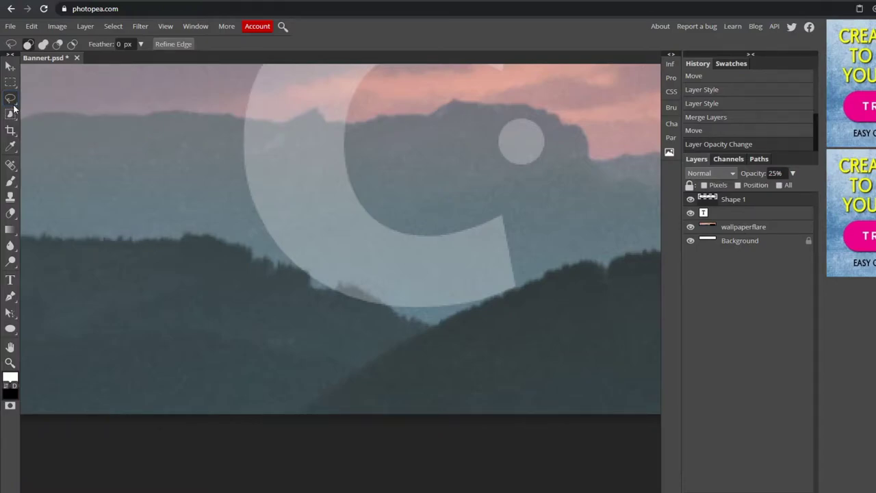
left_click(287, 245)
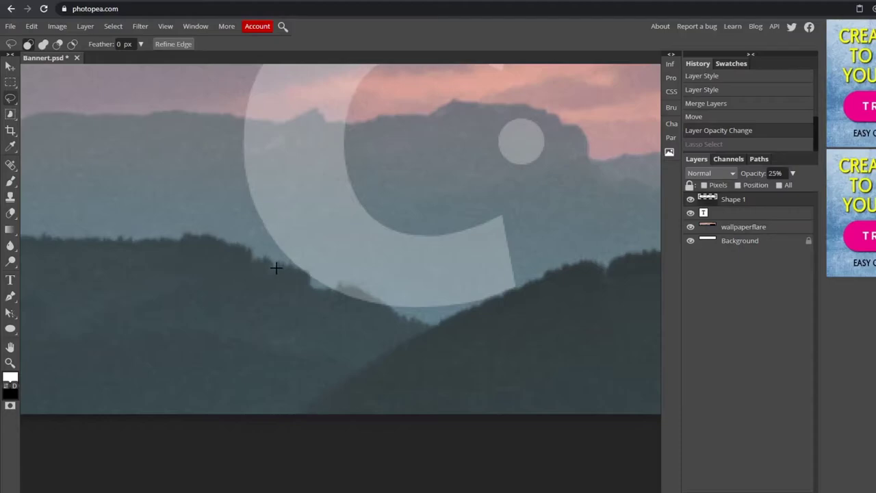
mouse_move(276, 268)
left_mouse_down()
mouse_move(309, 269)
mouse_move(318, 288)
mouse_move(346, 282)
mouse_move(392, 306)
left_mouse_up()
key("ctrl+z")
mouse_move(278, 268)
left_mouse_down()
mouse_move(312, 286)
mouse_move(358, 285)
mouse_move(397, 315)
mouse_move(385, 331)
mouse_move(330, 333)
mouse_move(283, 317)
mouse_move(268, 303)
mouse_move(273, 278)
left_mouse_up()
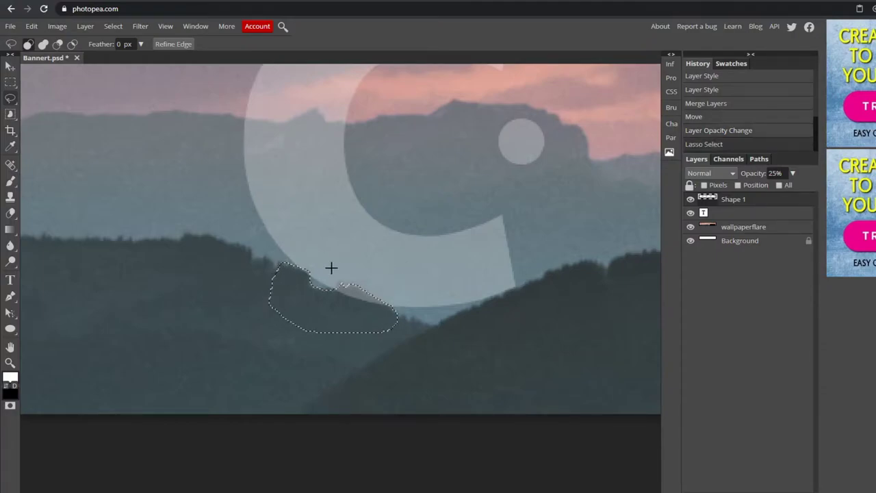
key("Delete")
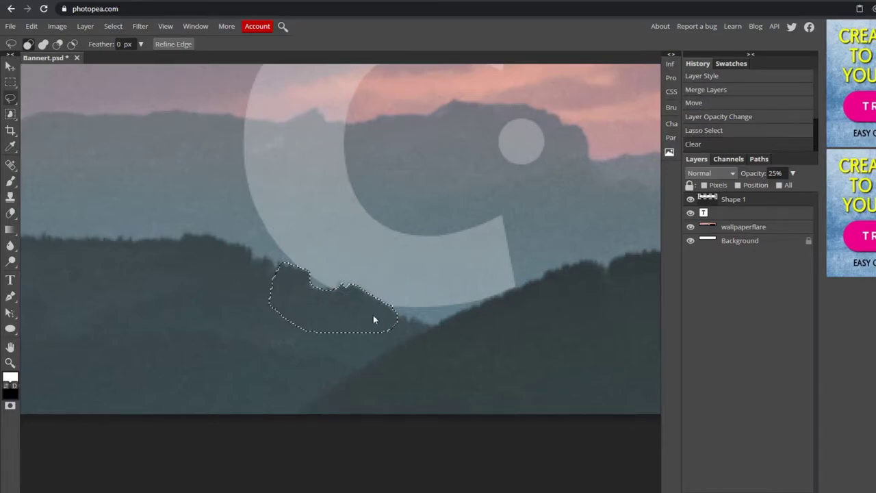
key("ctrl+d")
scroll(296, 252, "up", 3)
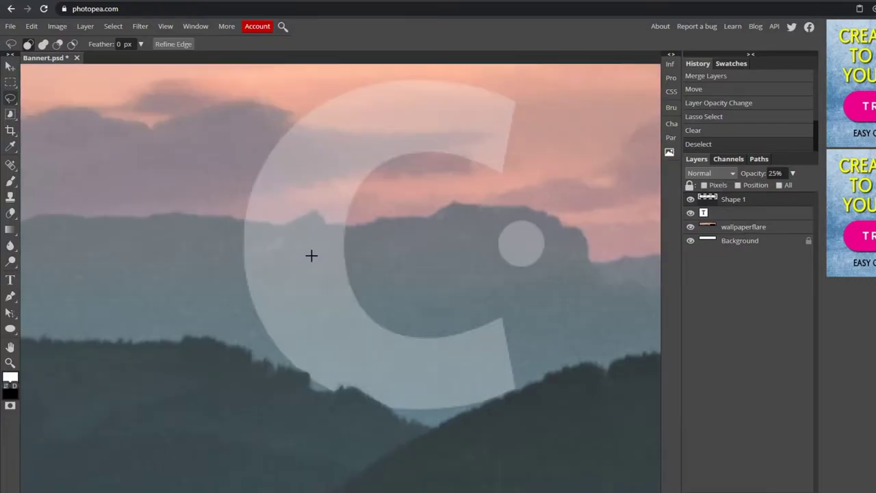
left_click(10, 363)
left_click(153, 328, "alt")
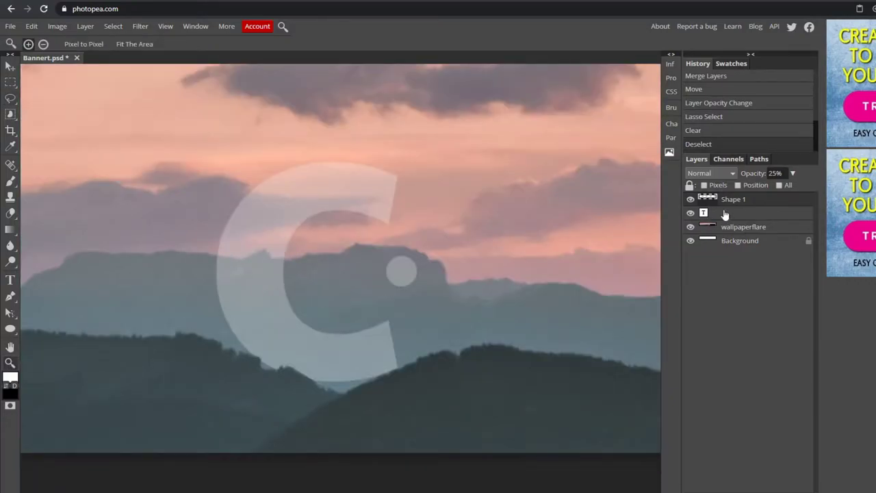
left_click(793, 173)
left_click_drag(751, 186, 794, 187)
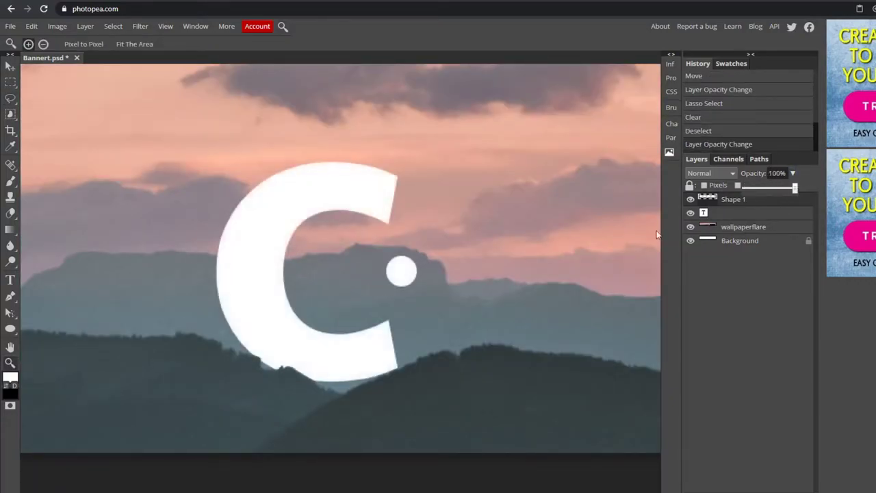
left_click(318, 293, "alt")
left_click(319, 293)
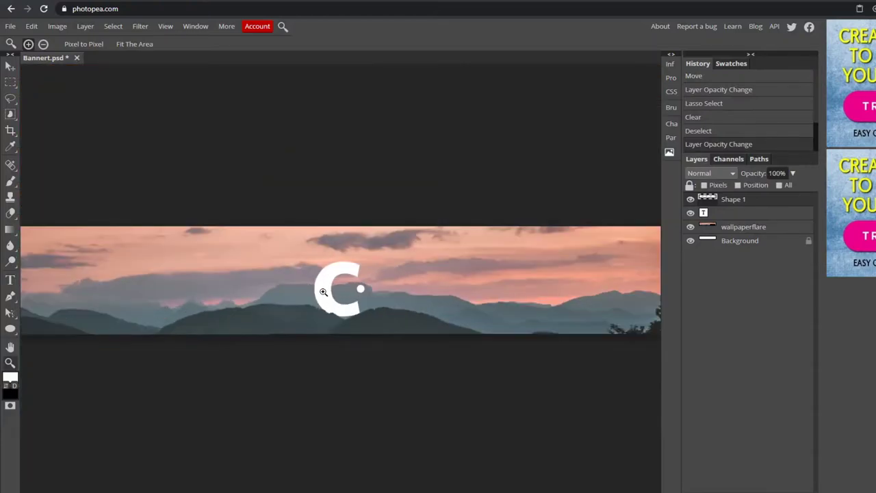
left_click(361, 289)
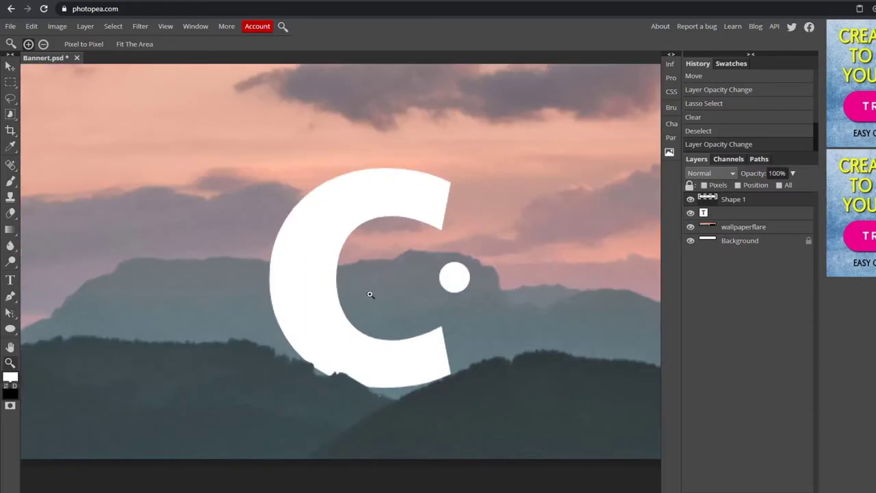
left_click(369, 293)
left_click(446, 283, "alt")
left_click(314, 364, "alt")
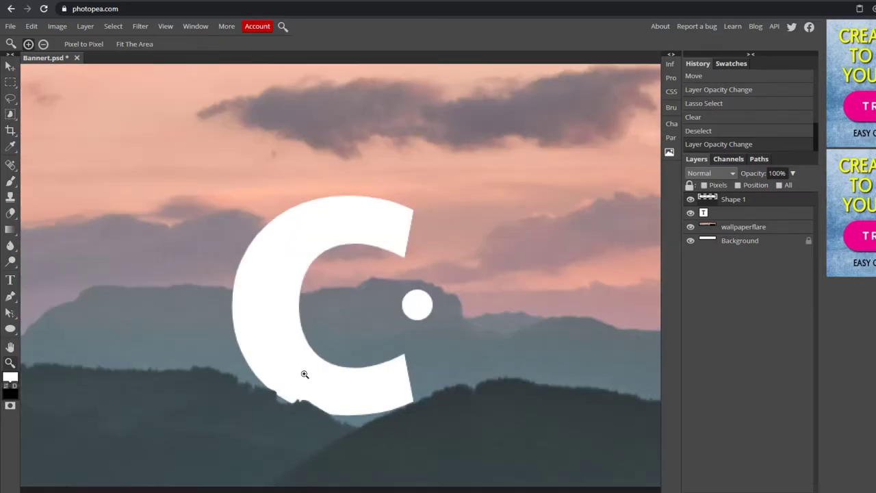
key("ctrl+0")
key("t")
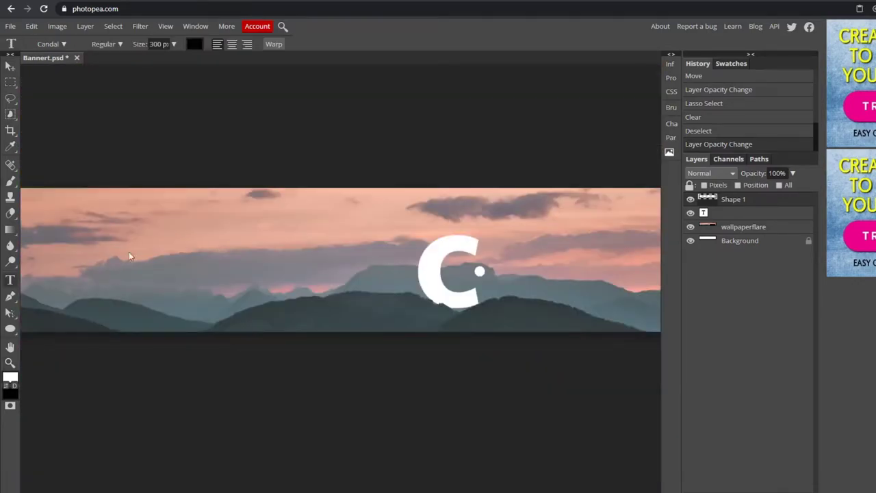
Type CAMBIT in 103 px text and place it just left of the C logo.
left_click(179, 267)
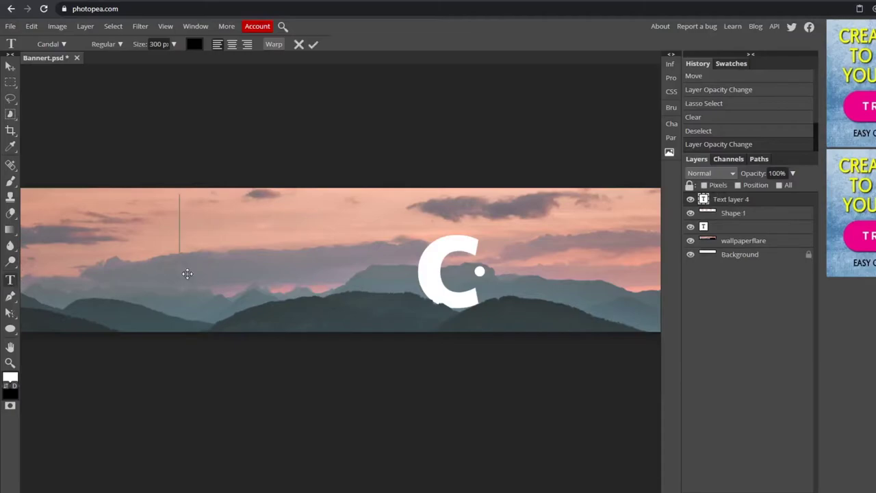
left_click(175, 44)
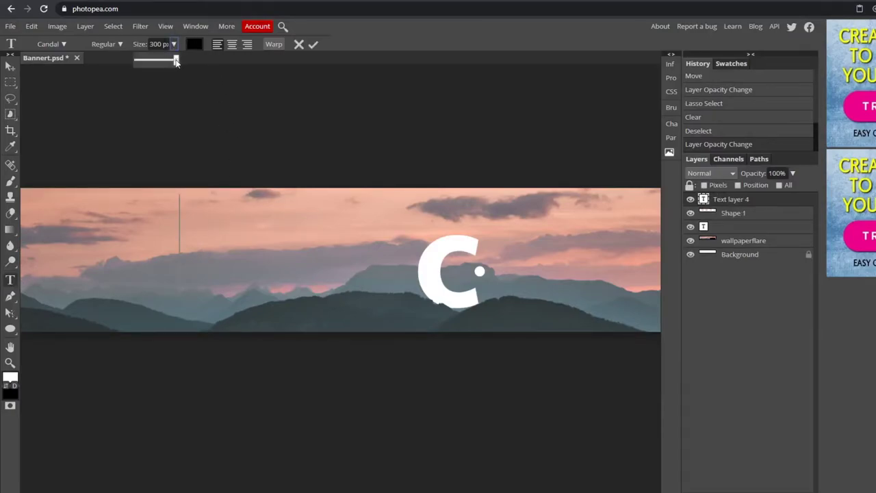
left_click_drag(173, 61, 169, 66)
type("c")
key("BackSpace")
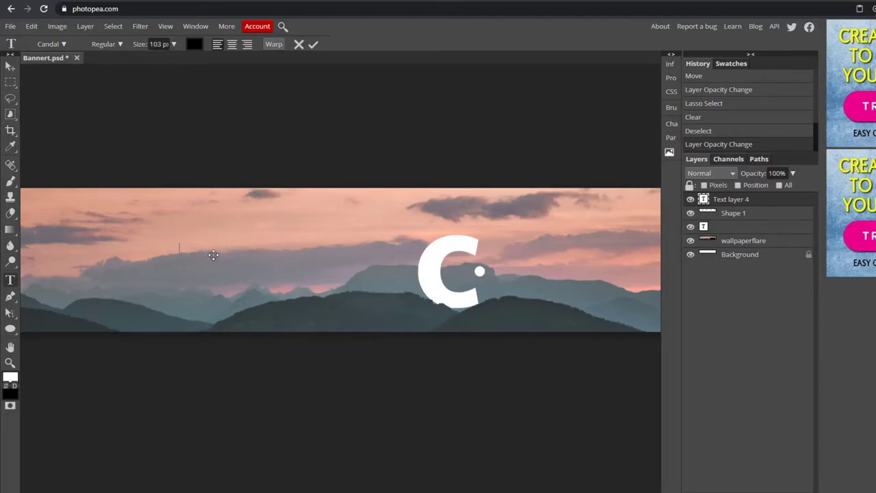
type("CAMBIT")
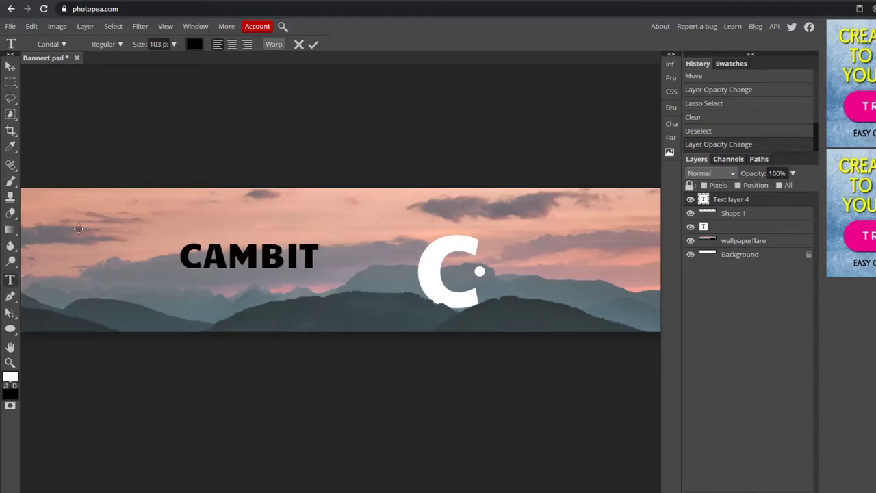
left_click(312, 44)
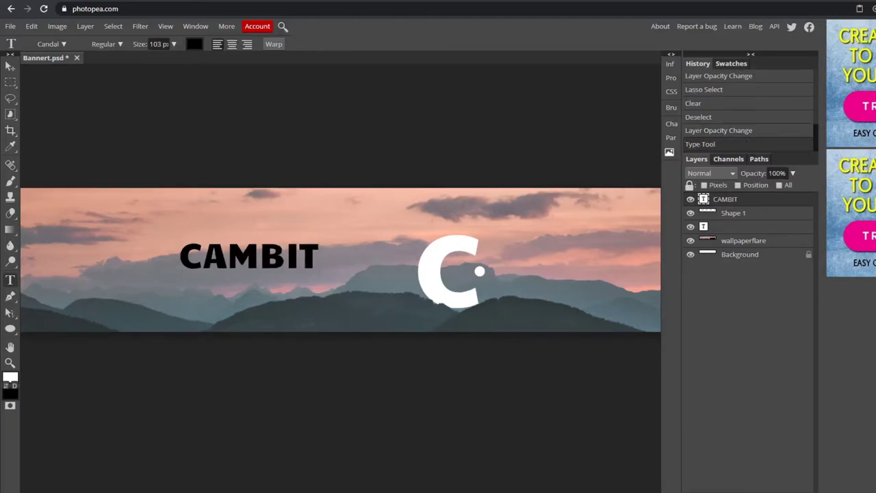
left_click(9, 67)
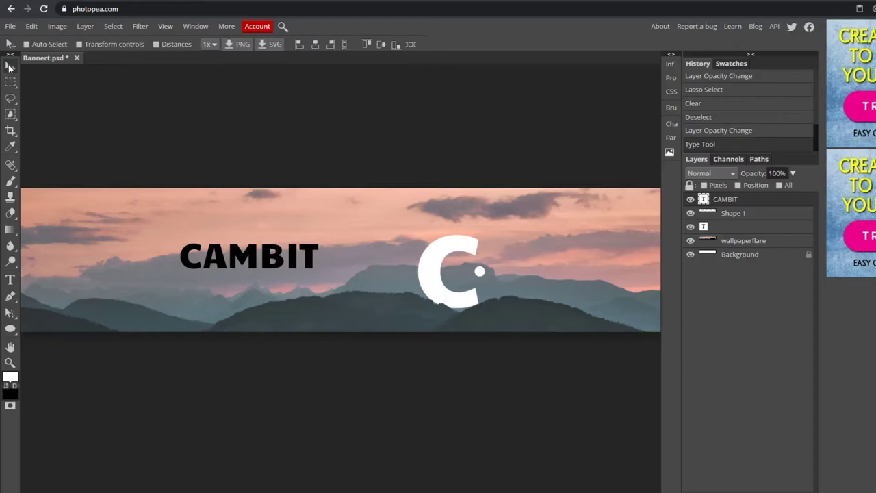
left_click_drag(243, 253, 323, 272)
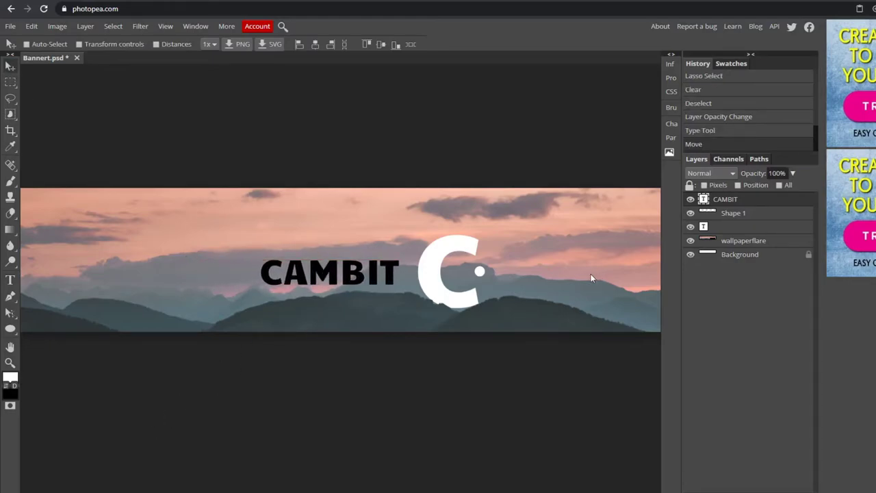
right_click(744, 200)
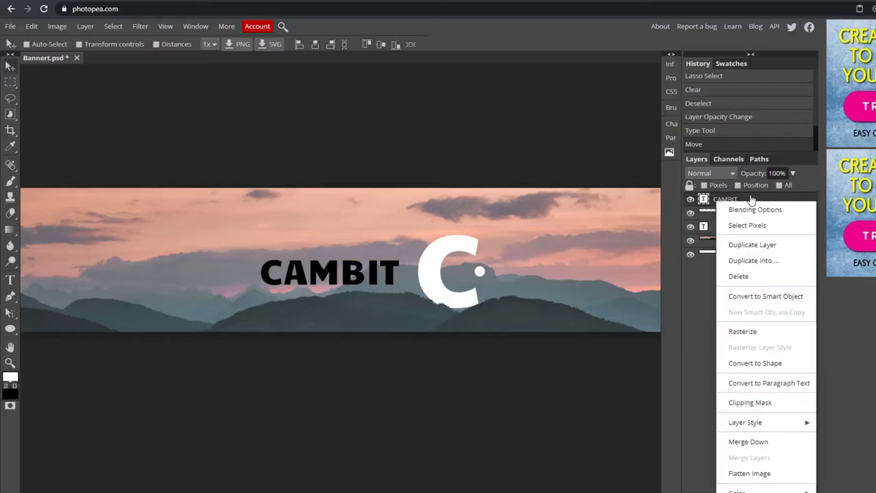
Duplicate the CAMBIT layer, move the copy right of the C, and retype it as Creates.
left_click(774, 245)
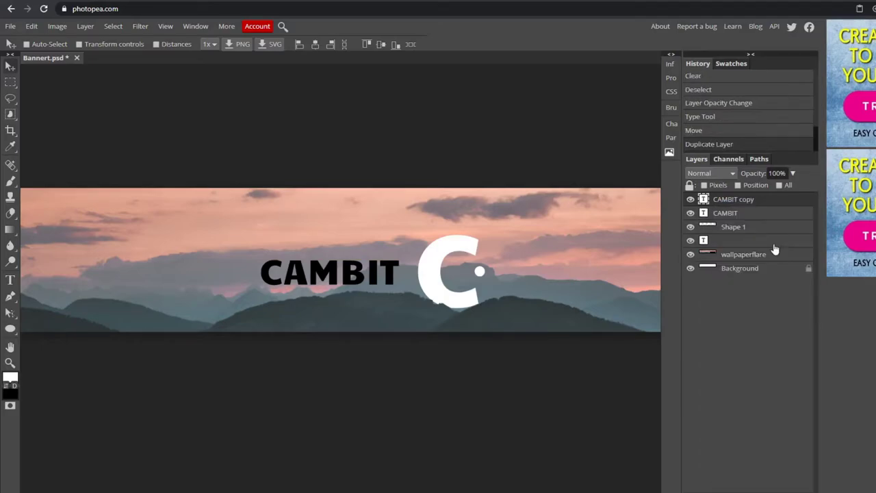
left_click_drag(249, 288, 491, 289)
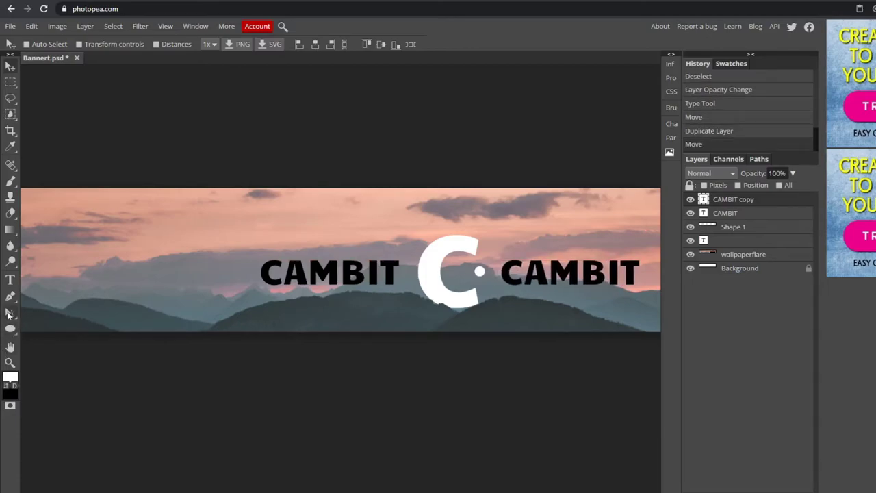
left_click(10, 279)
left_click_drag(501, 274, 744, 282)
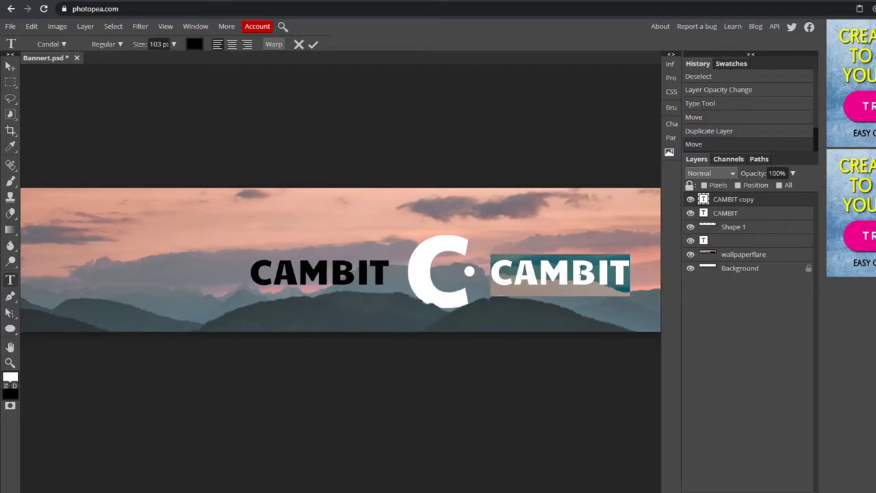
type("Creates")
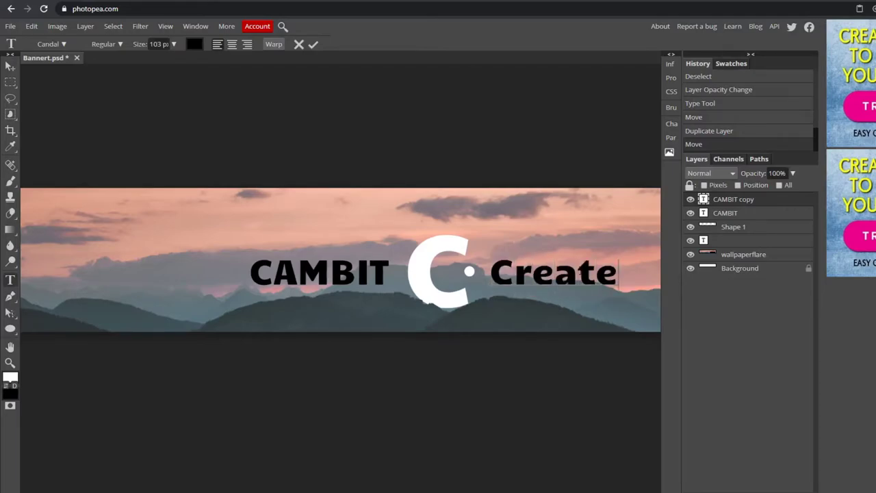
left_click(313, 44)
left_click(10, 363)
left_click(222, 332)
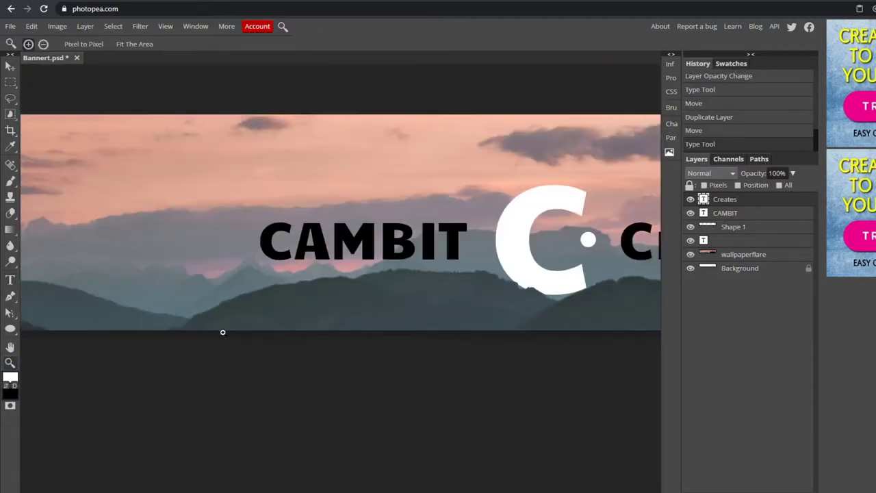
scroll(303, 303, "down", 3)
scroll(366, 303, "up", 2)
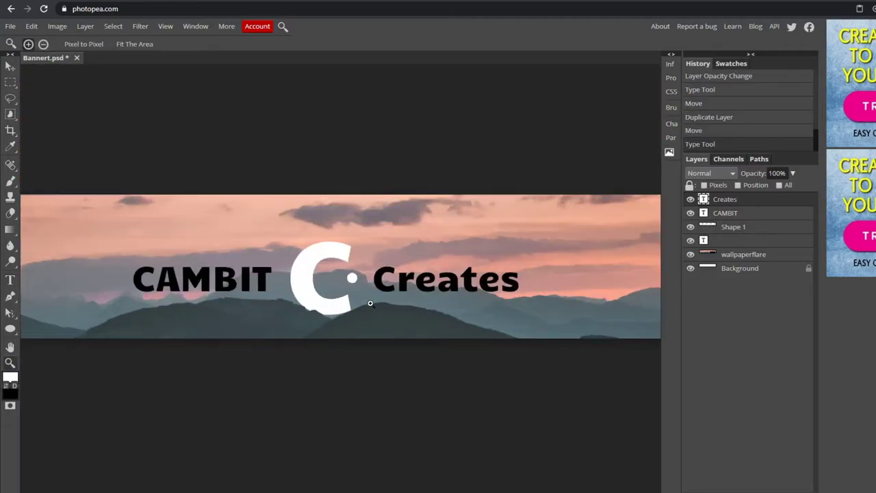
scroll(370, 303, "down", 1)
scroll(352, 302, "up", 1)
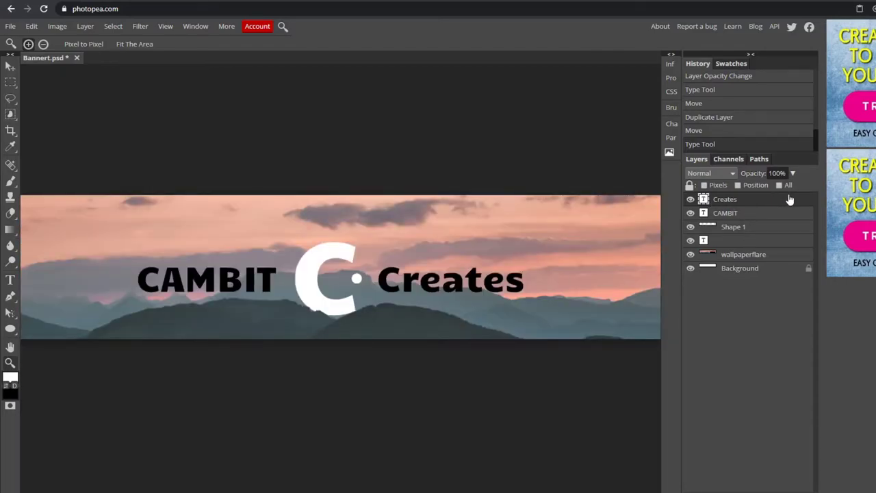
Give the CAMBIT text layer a white Color Overlay.
double_click(778, 215)
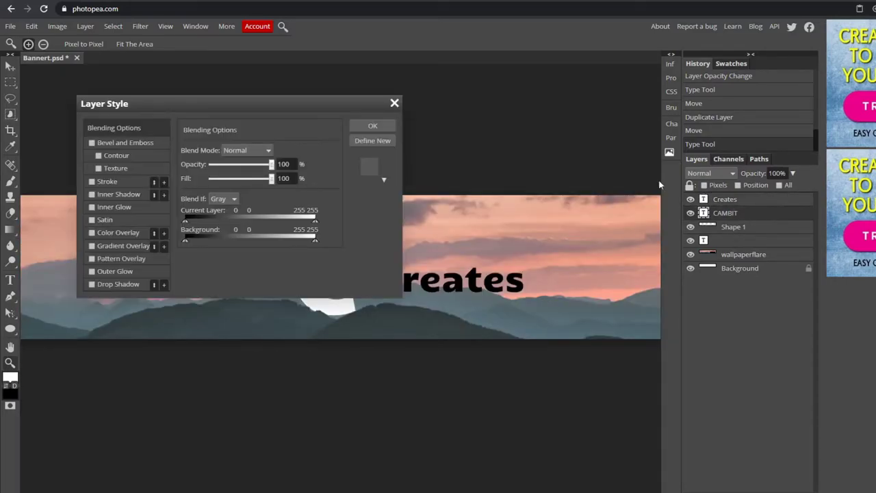
left_click_drag(286, 104, 696, 125)
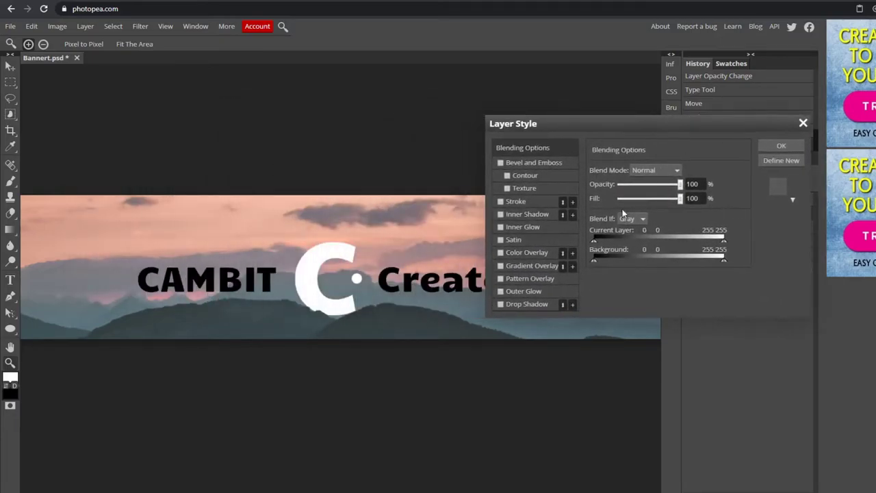
left_click(500, 252)
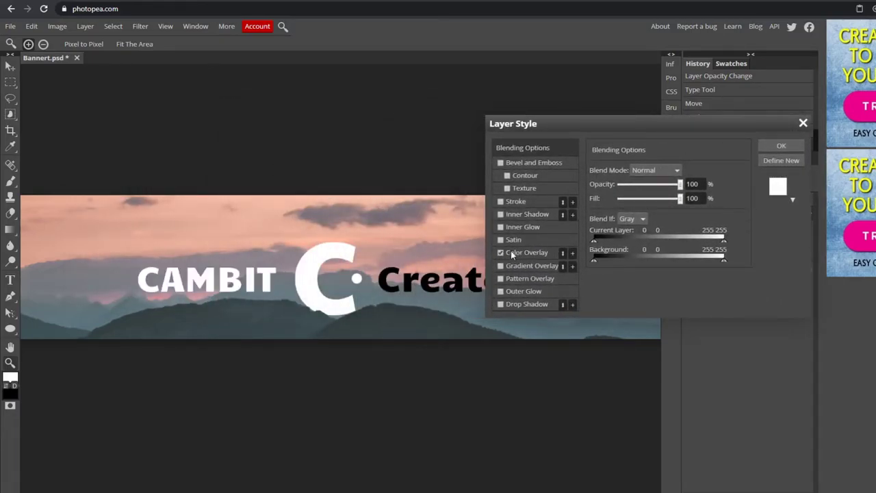
left_click(780, 146)
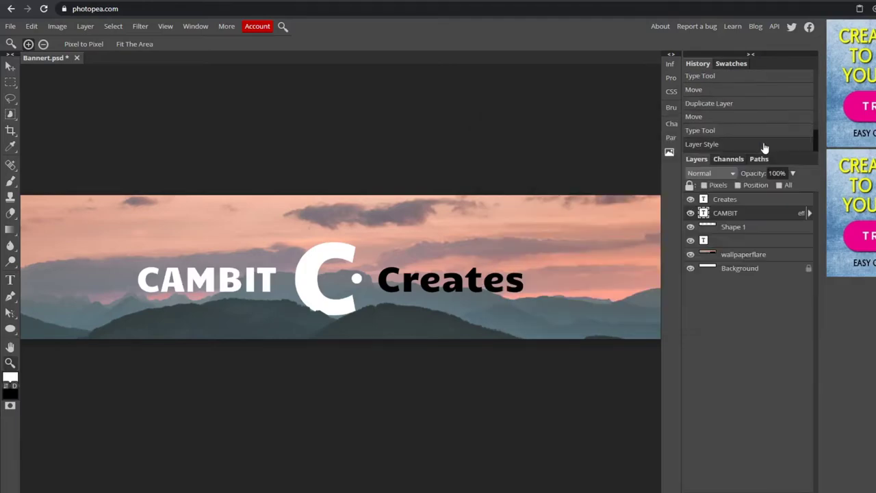
Give the Creates text layer a white Color Overlay.
double_click(790, 200)
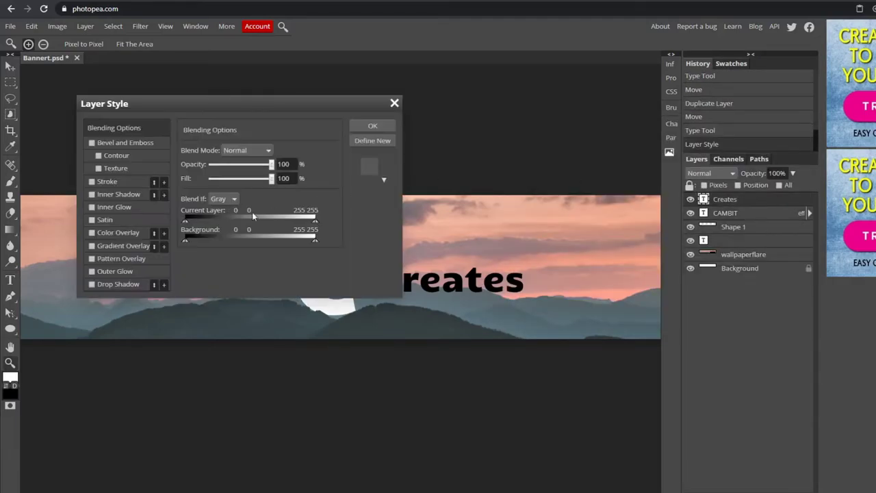
left_click_drag(201, 109, 650, 132)
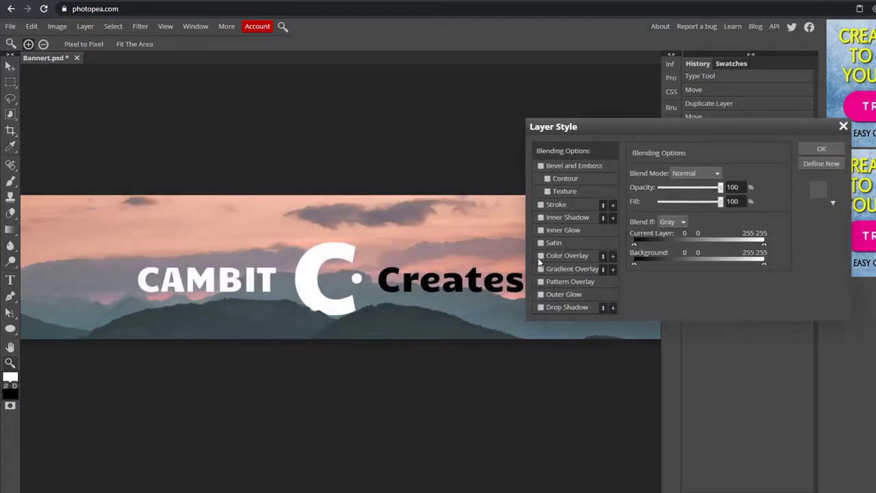
left_click(541, 256)
left_click(554, 255)
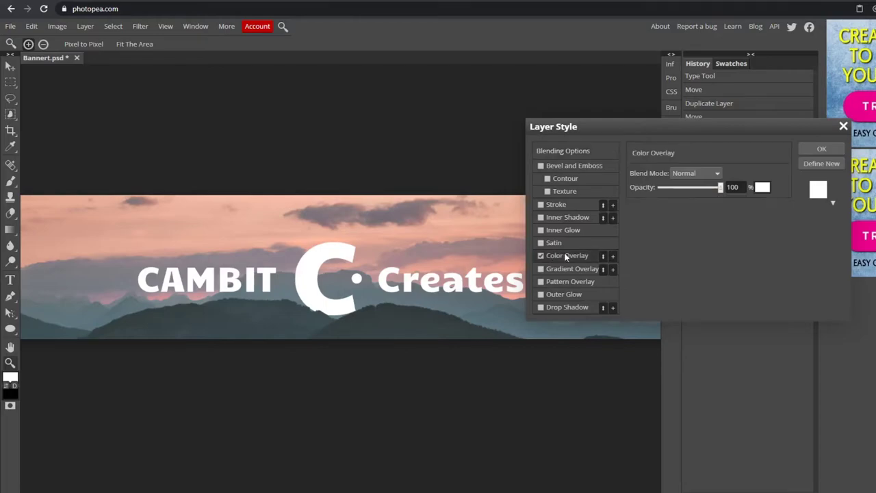
left_click(821, 149)
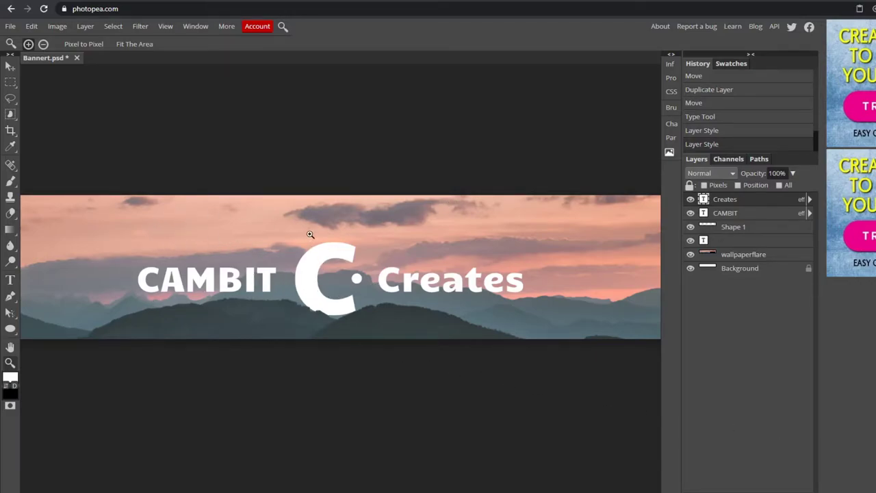
Apply Brightness/Contrast of 18 and 55 to the wallpaperflare sunset photo.
left_click(768, 260)
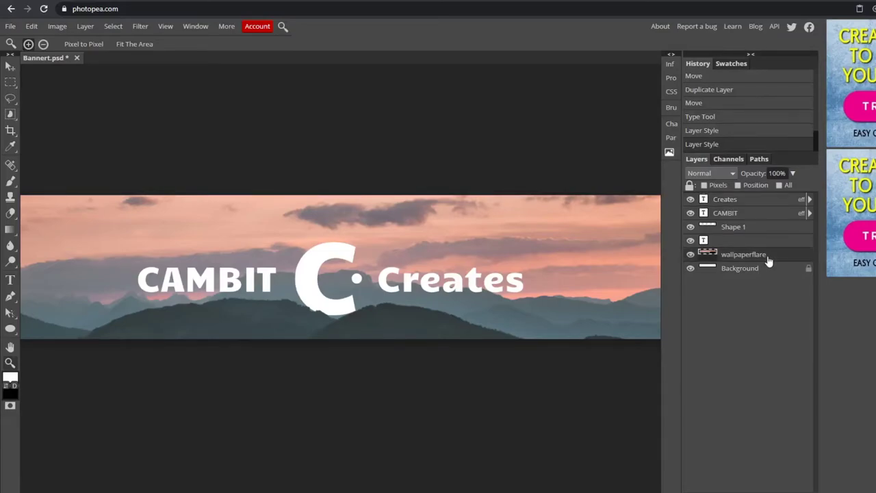
left_click(56, 27)
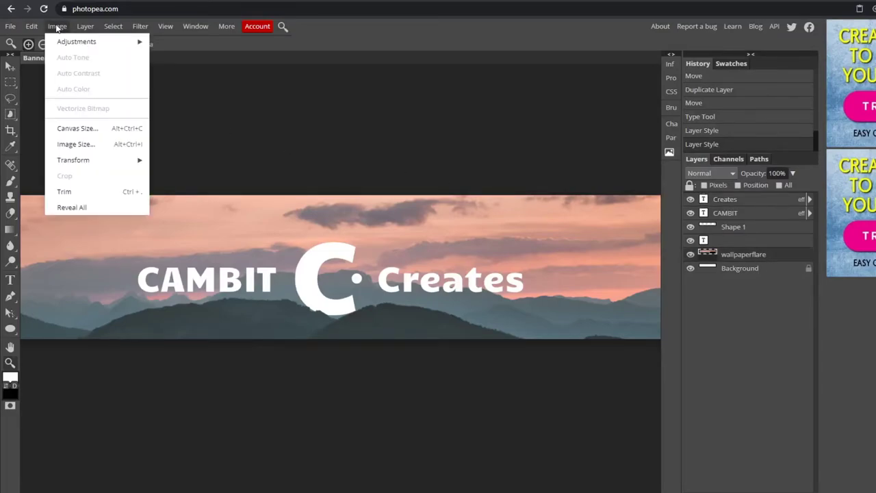
mouse_move(63, 46)
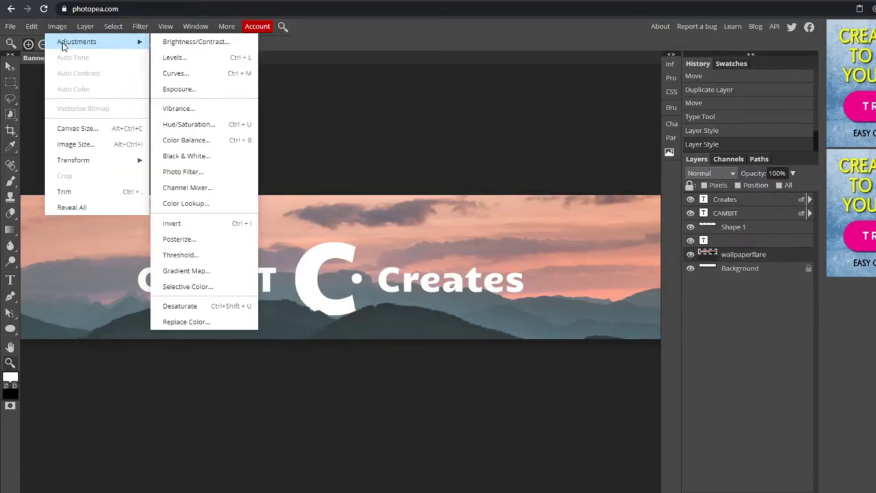
left_click(180, 42)
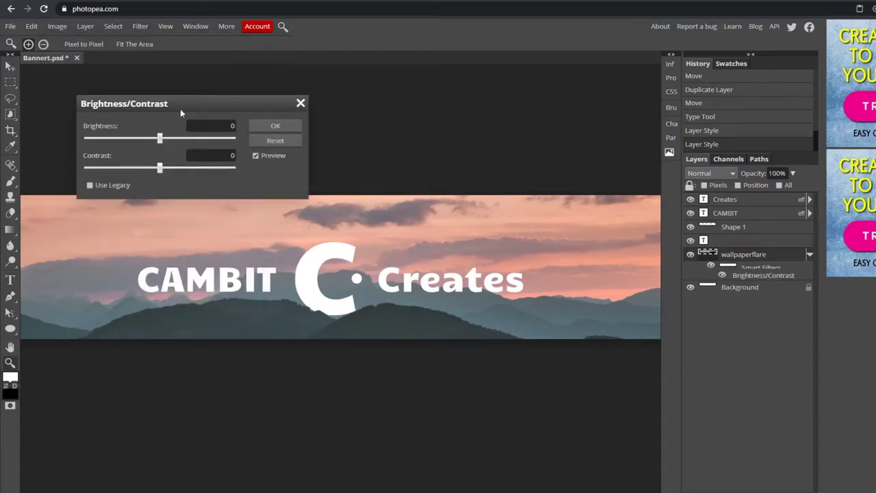
left_click_drag(161, 135, 196, 171)
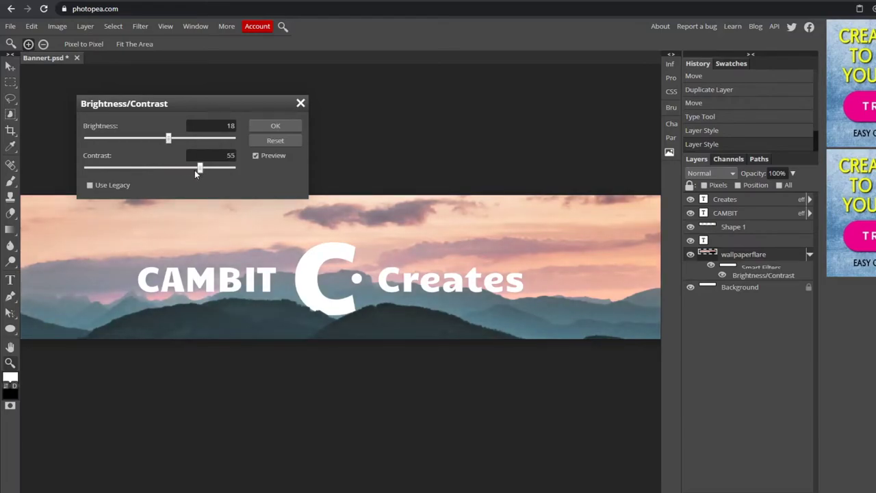
left_click_drag(185, 171, 187, 170)
left_click(275, 126)
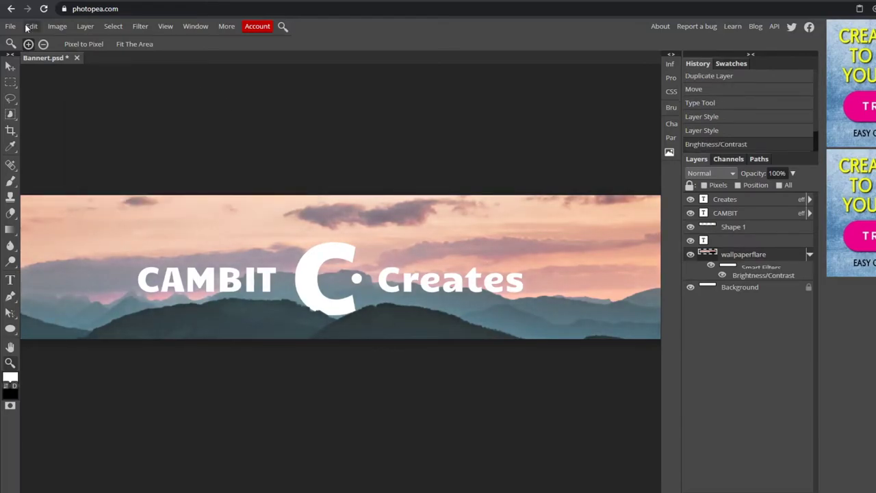
Add a Vibrance adjustment with Vibrance 21 and Saturation 9 to the photo.
left_click(58, 26)
mouse_move(69, 41)
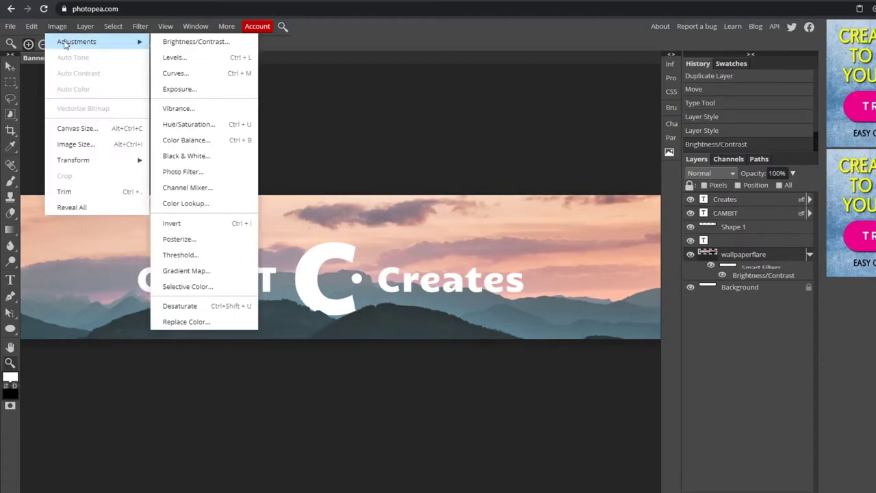
left_click(215, 110)
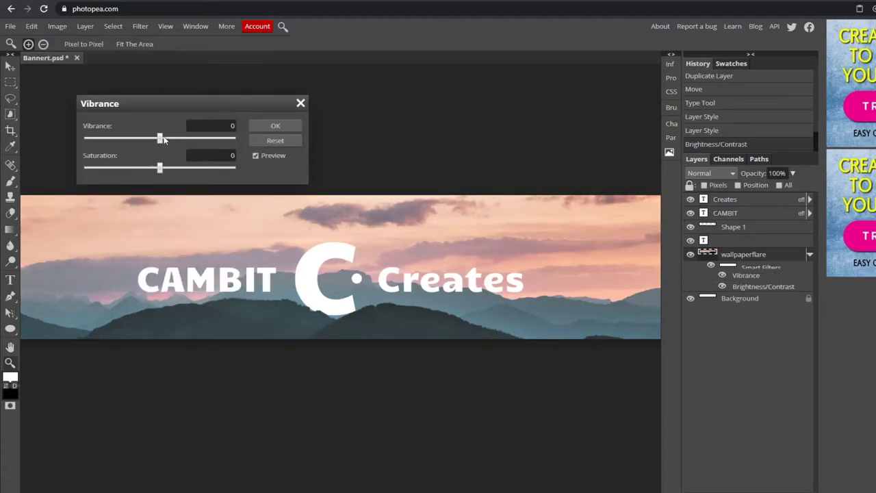
left_click_drag(160, 138, 170, 139)
mouse_move(160, 172)
left_mouse_down()
mouse_move(174, 171)
mouse_move(166, 171)
left_mouse_up()
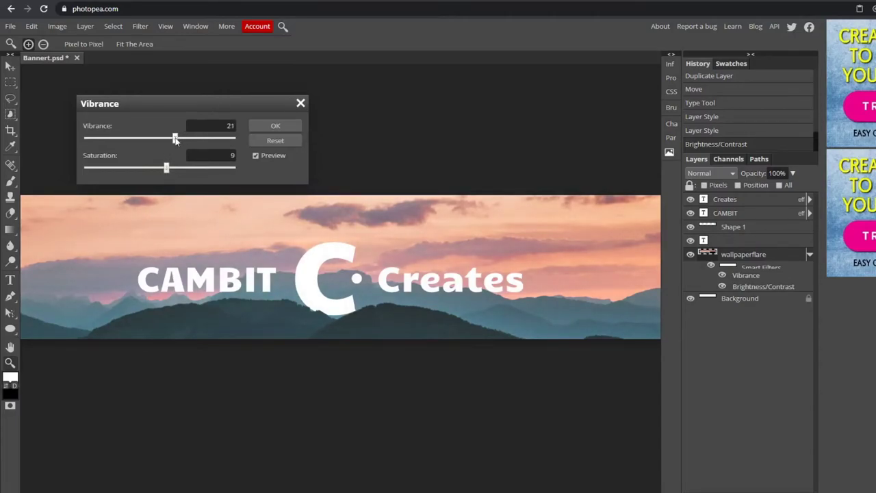
left_click(282, 125)
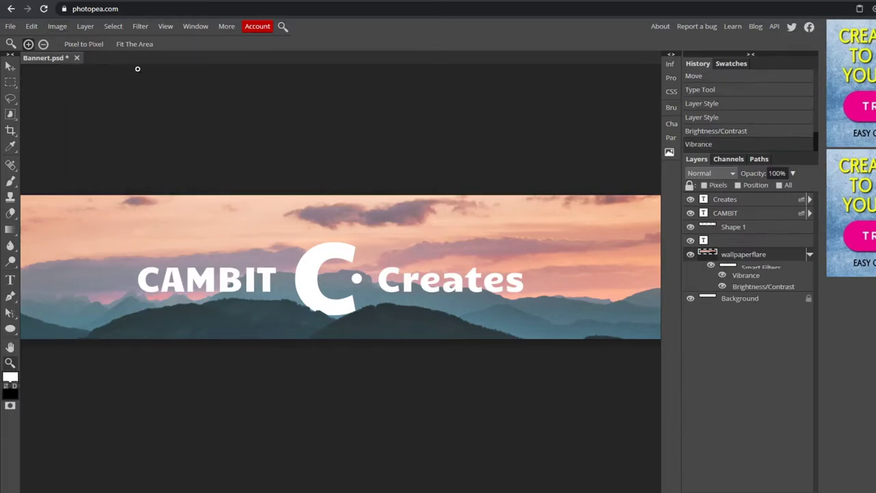
Apply Filter > Sharpen to the wallpaperflare mountain photo smart object.
left_click(141, 27)
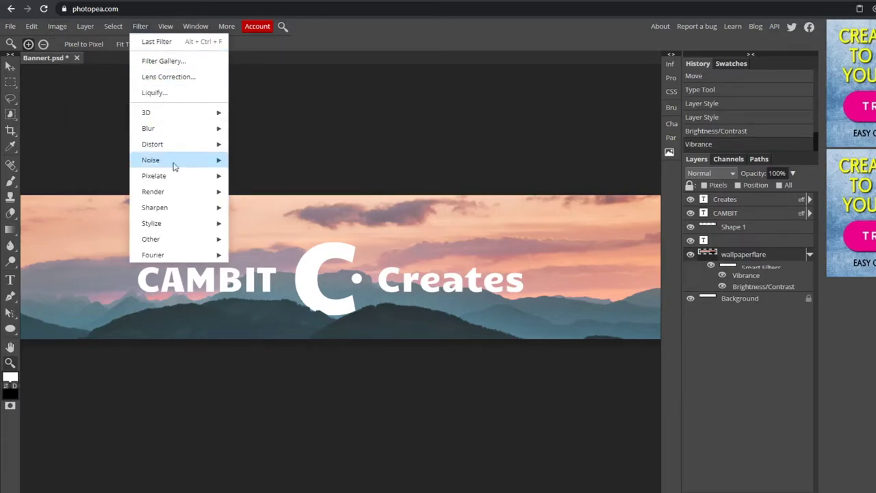
mouse_move(176, 214)
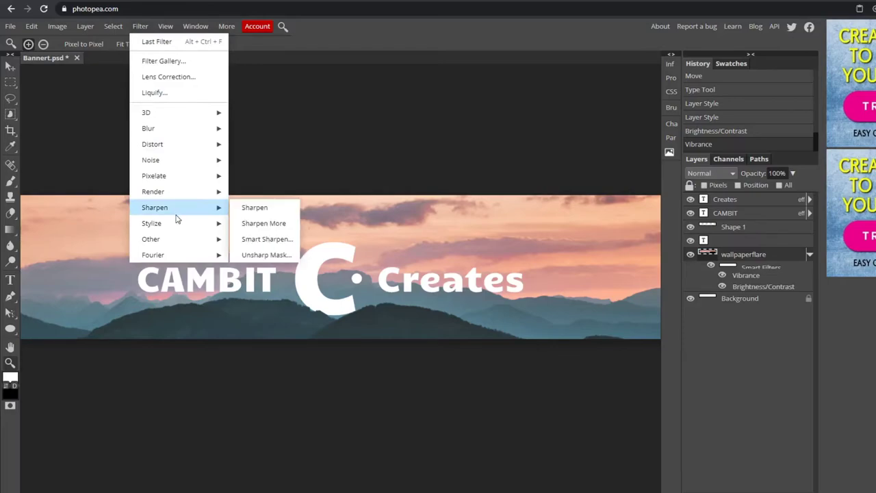
left_click(259, 201)
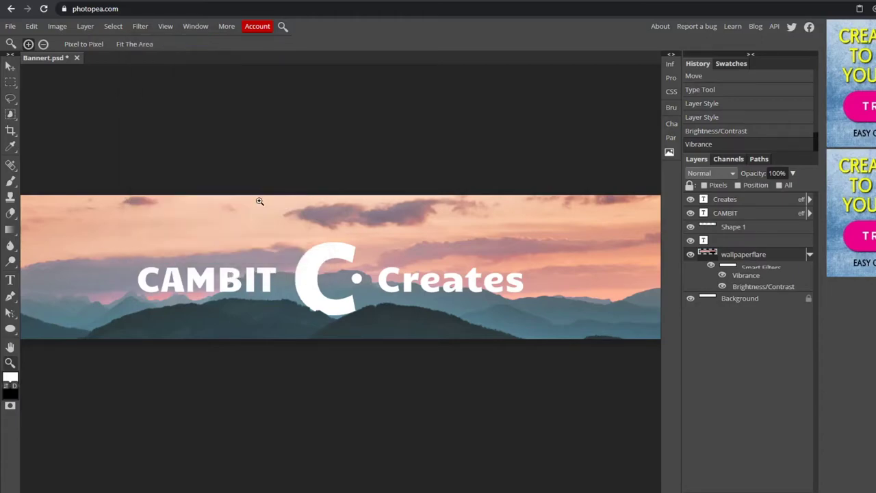
left_click(140, 26)
mouse_move(206, 208)
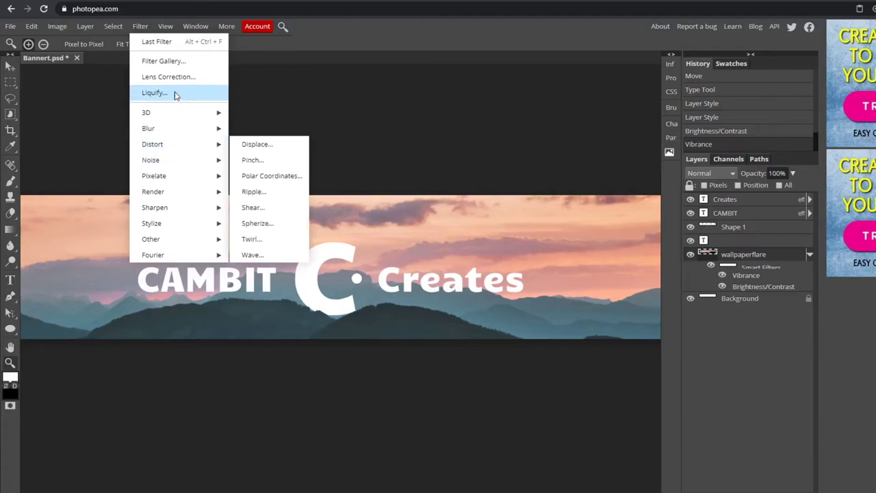
left_click(296, 148)
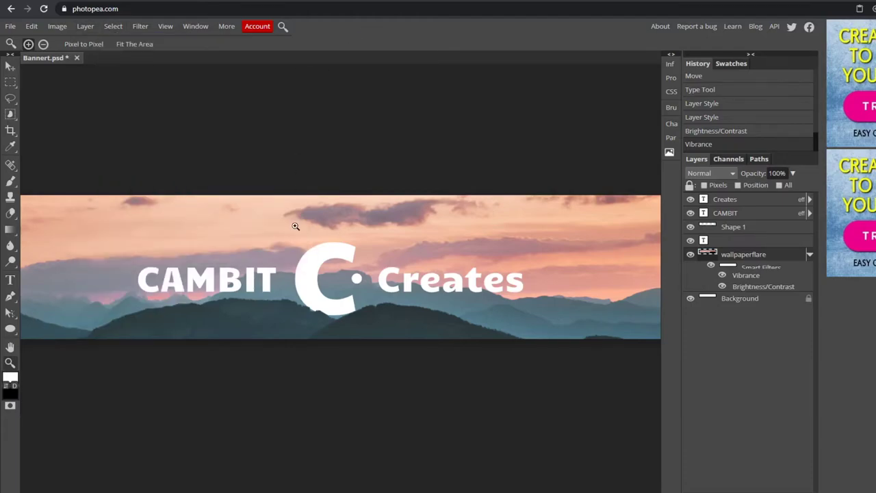
Collapse the photo's stacked smart filter list in the Layers panel.
scroll(296, 226, "down", 3)
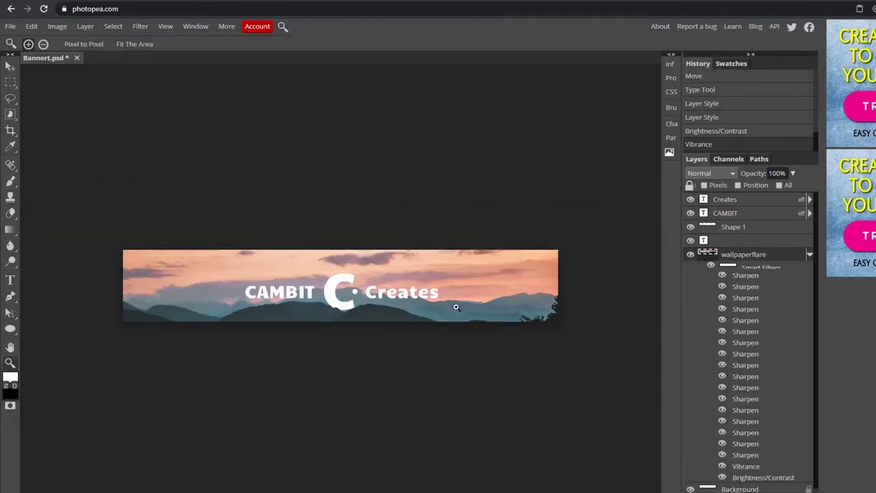
scroll(381, 306, "up", 2)
scroll(290, 294, "down", 1)
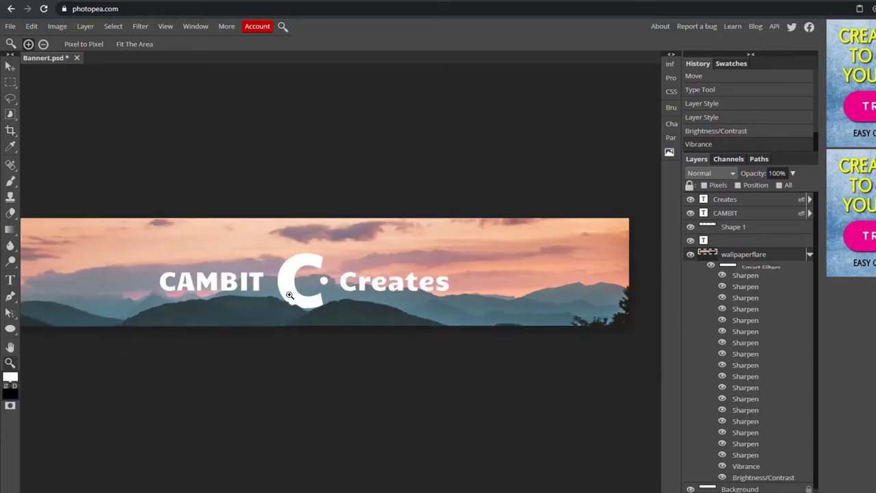
scroll(280, 285, "up", 1)
scroll(287, 284, "up", 1)
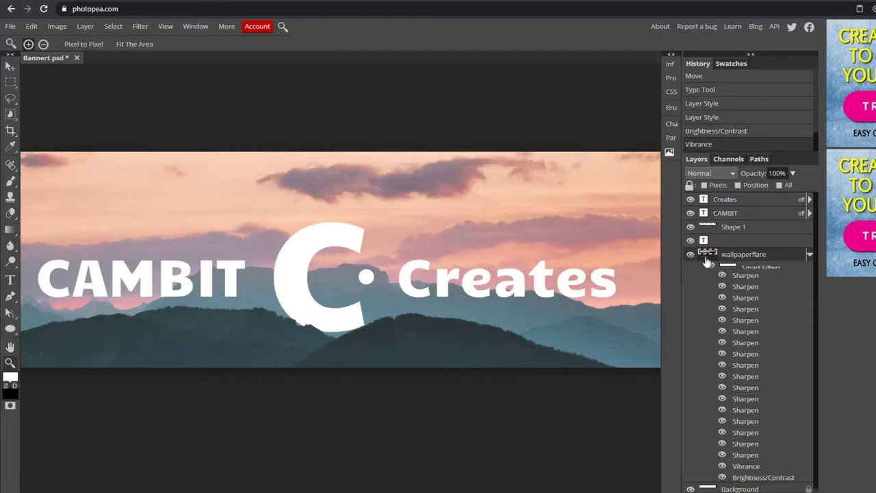
left_click(810, 256)
Give CAMBIT a black drop shadow: distance 0, opacity 52%, spread 4, size 42.
left_click(756, 215)
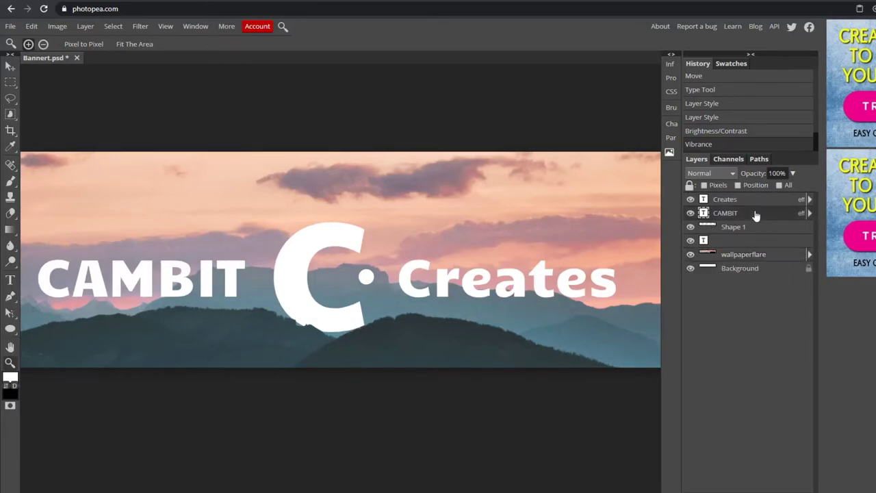
double_click(756, 215)
left_click_drag(285, 106, 701, 100)
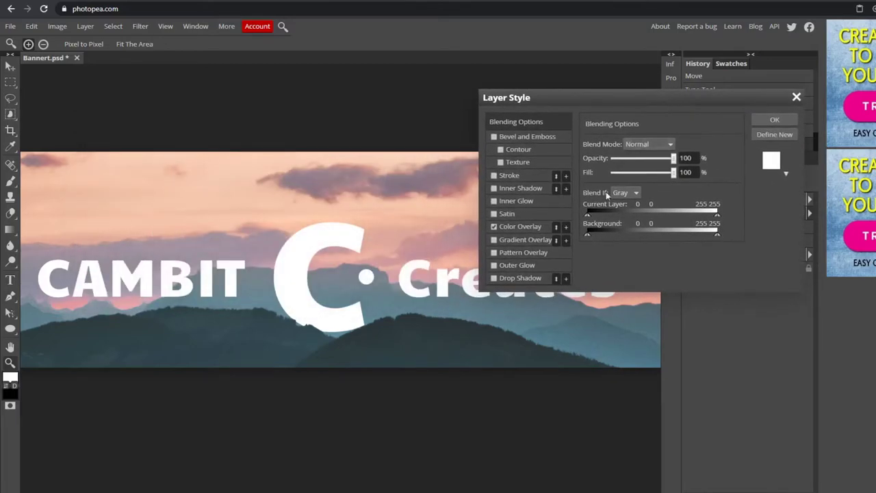
left_click(494, 279)
left_click(517, 278)
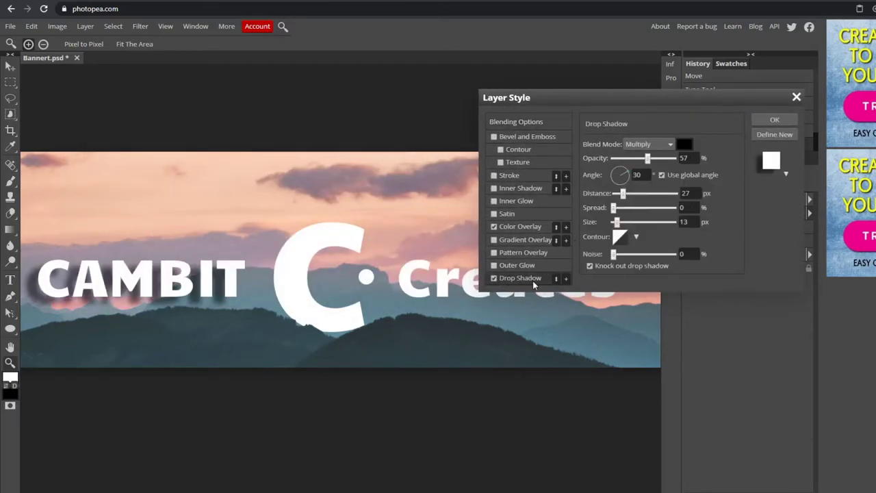
left_click_drag(622, 194, 607, 201)
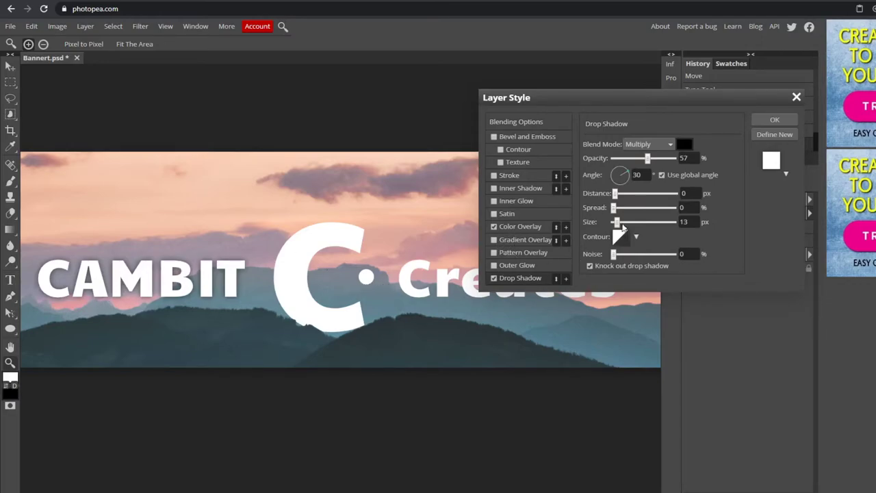
mouse_move(648, 158)
left_mouse_down()
mouse_move(713, 153)
mouse_move(615, 158)
mouse_move(643, 158)
left_mouse_up()
left_click_drag(613, 193, 626, 223)
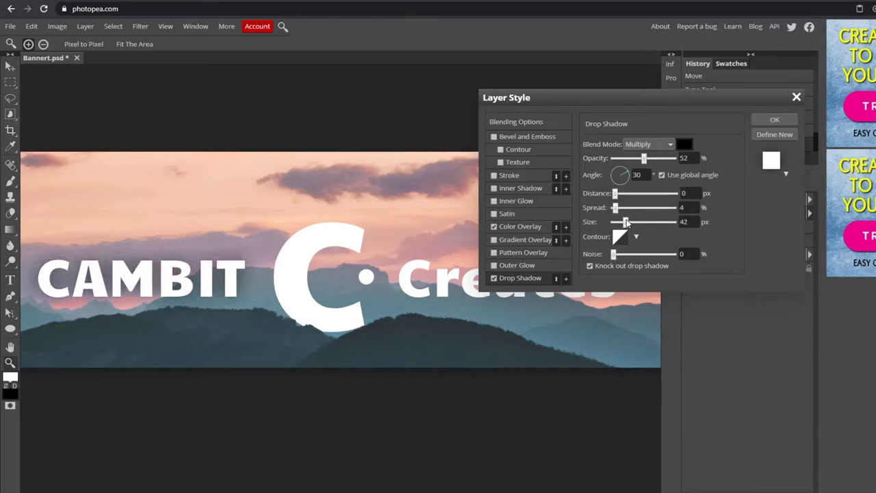
left_click(774, 120)
Apply the same drop shadow to the Creates text layer.
scroll(403, 271, "down", 2)
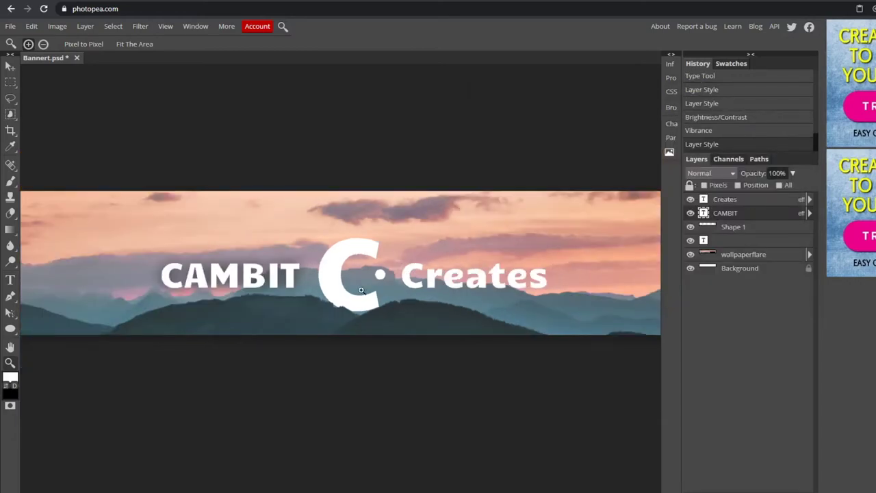
double_click(762, 200)
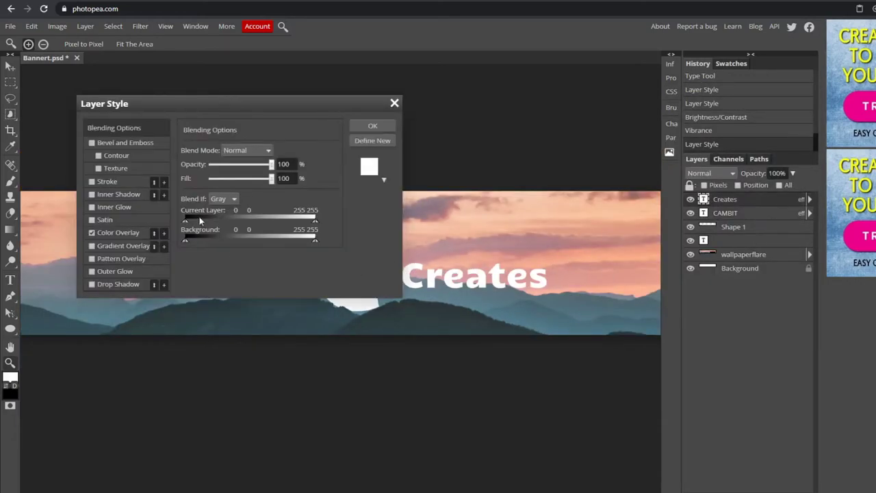
left_click_drag(298, 108, 717, 145)
left_click(499, 322)
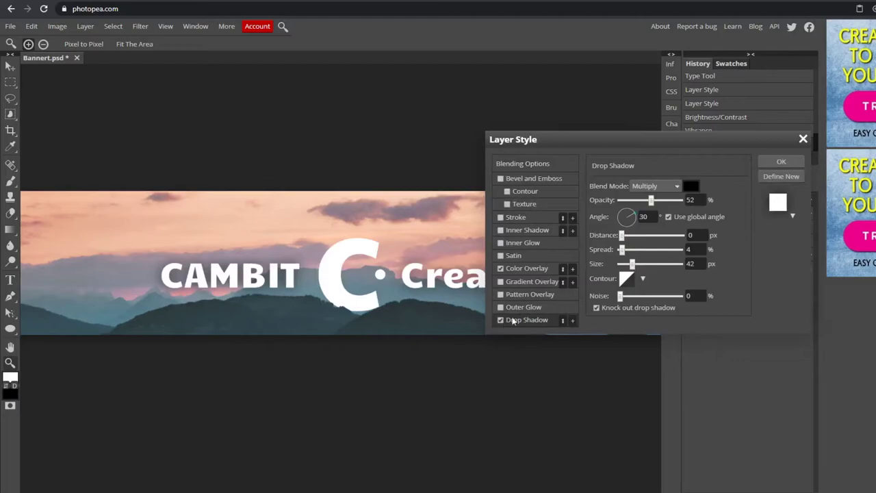
left_click(780, 162)
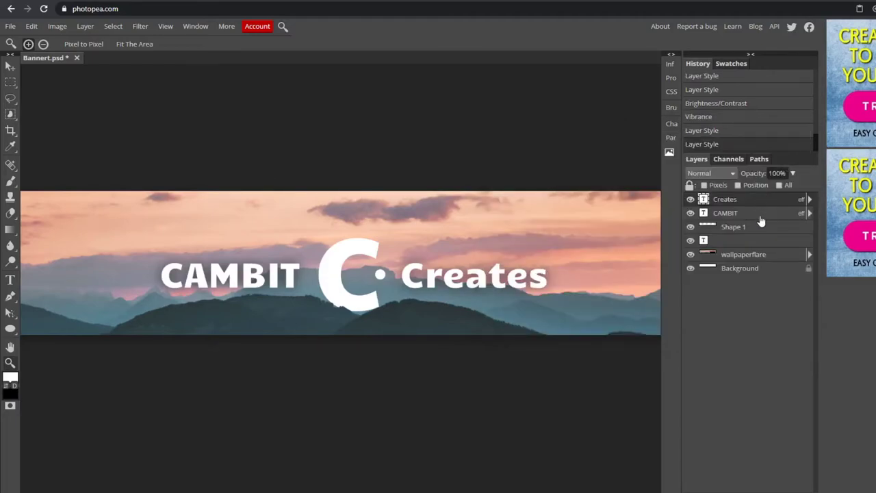
Enable Drop Shadow in Shape 1's Layer Style so the C logo matches the wordmark.
left_click(713, 235)
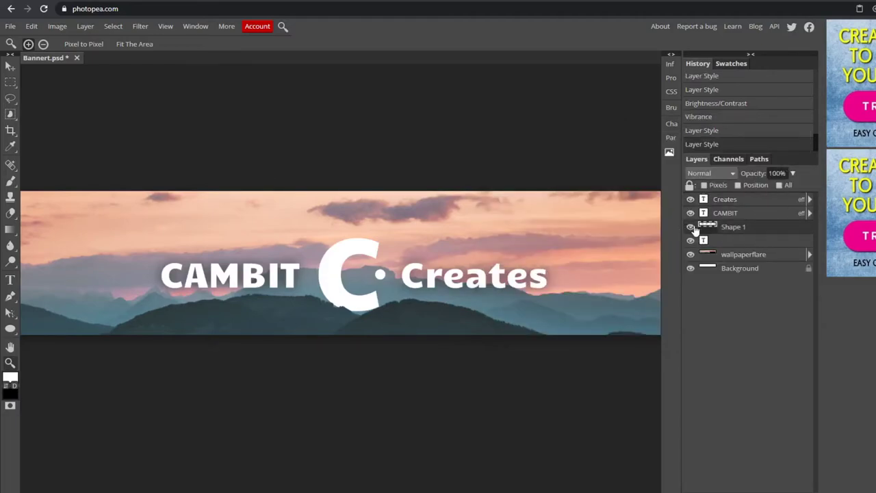
double_click(768, 234)
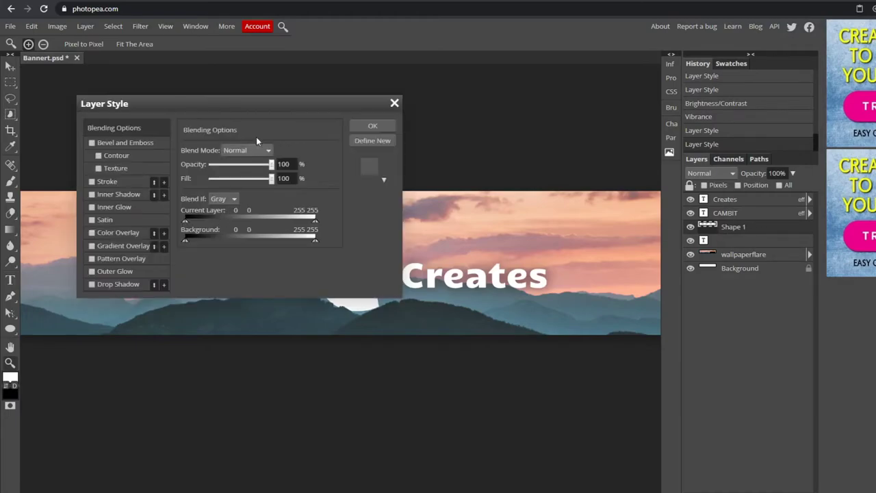
left_click_drag(347, 101, 768, 131)
left_click(511, 314)
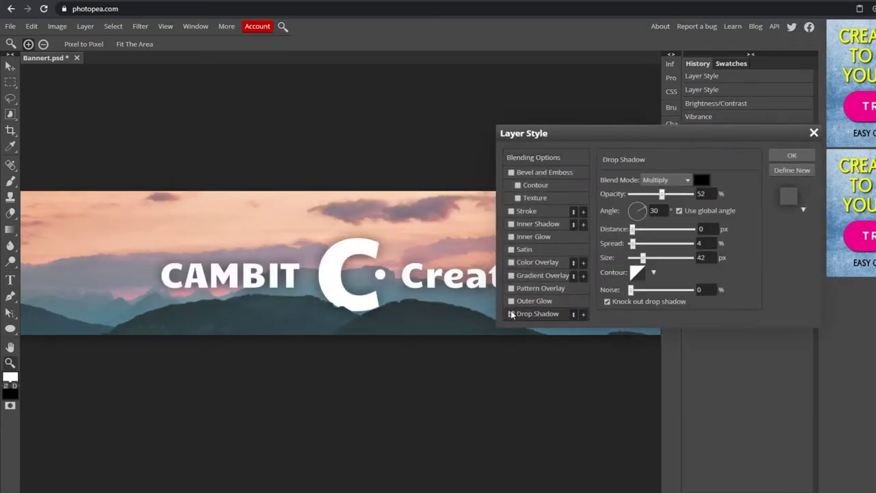
left_click(792, 155)
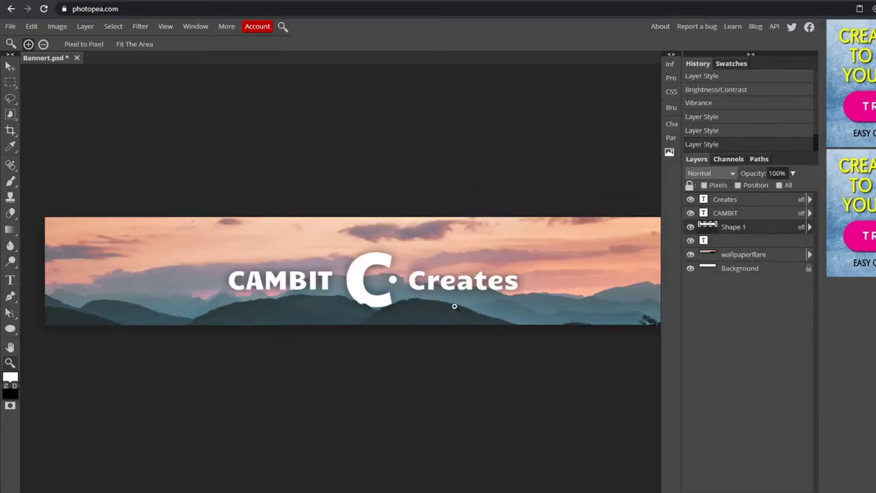
scroll(482, 260, "up", 4)
scroll(483, 260, "down", 2)
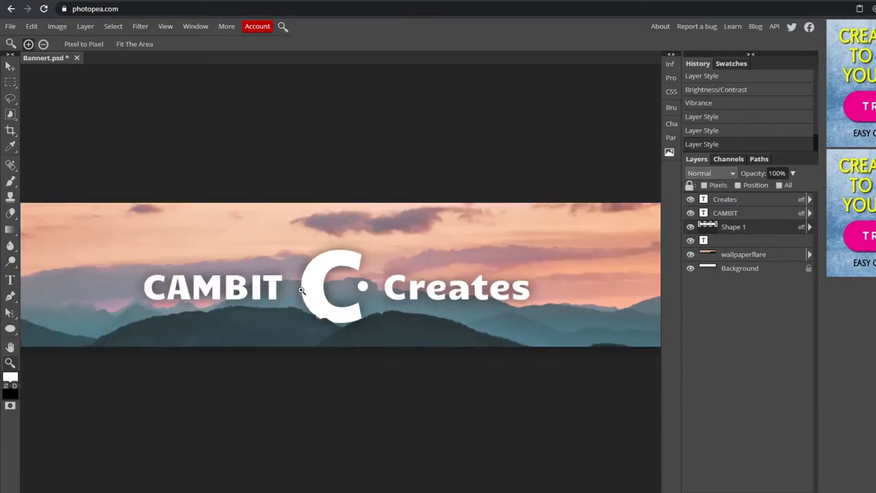
scroll(303, 290, "up", 1)
scroll(303, 289, "down", 1)
Copy the pngimg.com smoke preview image from the Google Images results.
key("ctrl+Tab")
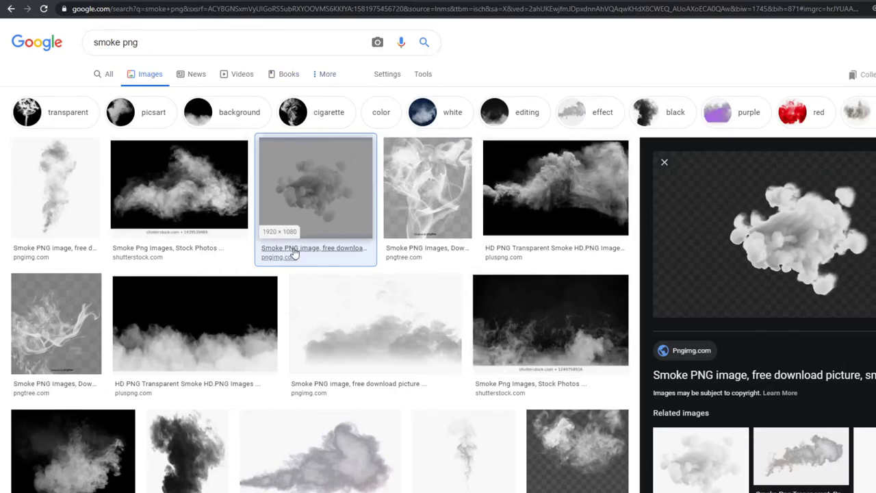
scroll(312, 252, "down", 5)
scroll(316, 254, "up", 5)
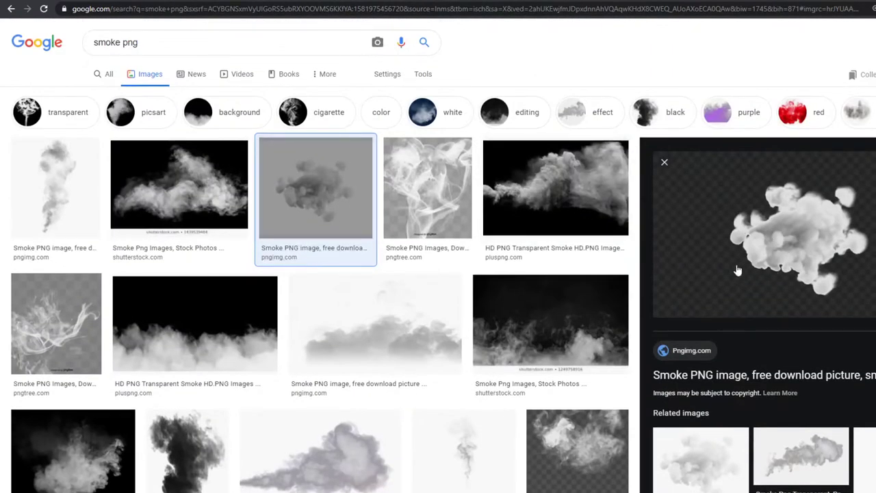
right_click(780, 217)
left_click(804, 320)
Paste the clouds into the banner and Free Transform them to about 46% near the C.
key("ctrl+Tab")
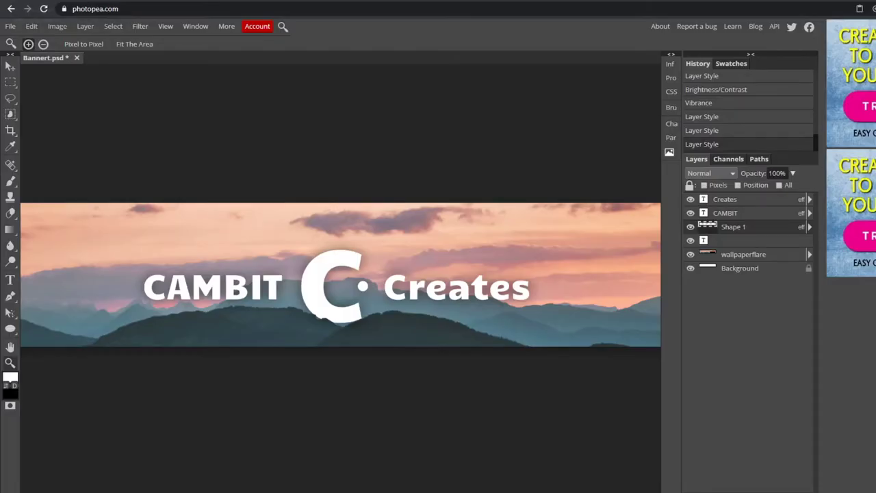
left_click(10, 67)
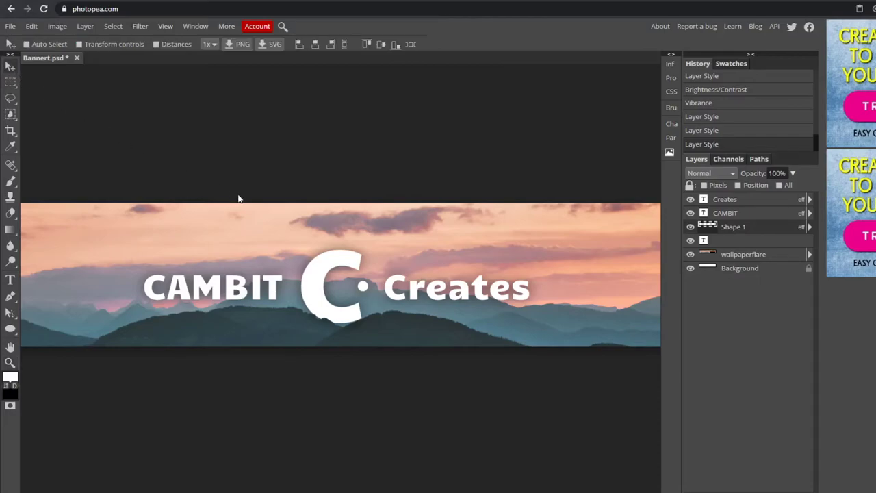
key("ctrl+v")
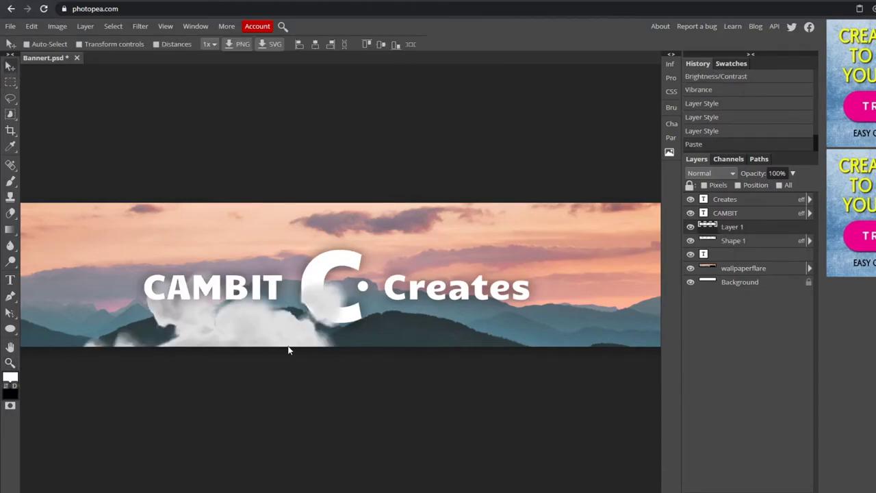
left_click_drag(288, 350, 401, 245)
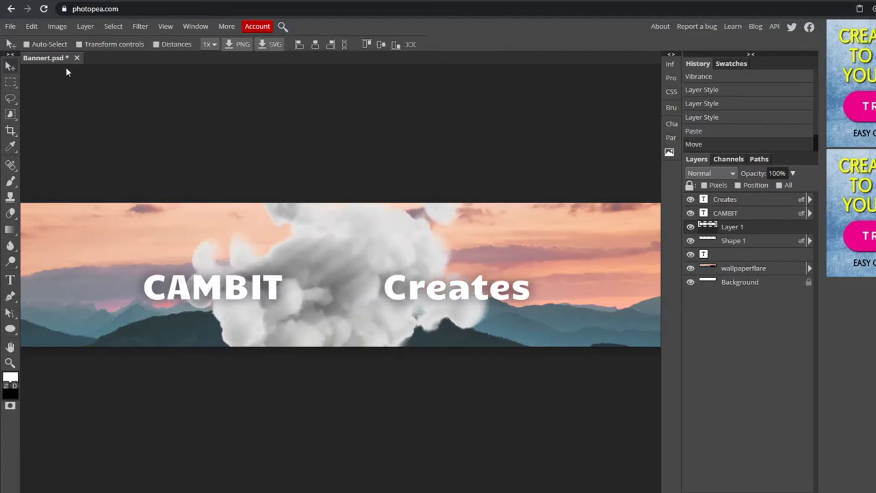
left_click(31, 26)
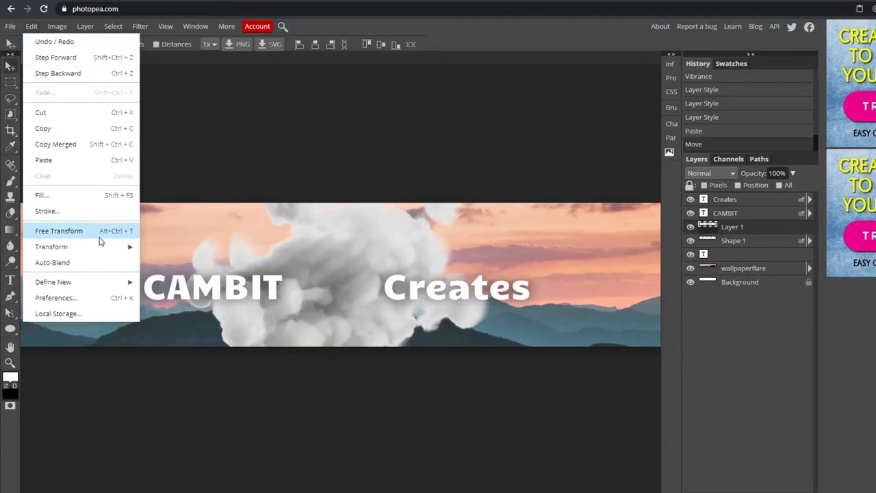
left_click(100, 234)
left_click_drag(229, 217, 421, 305)
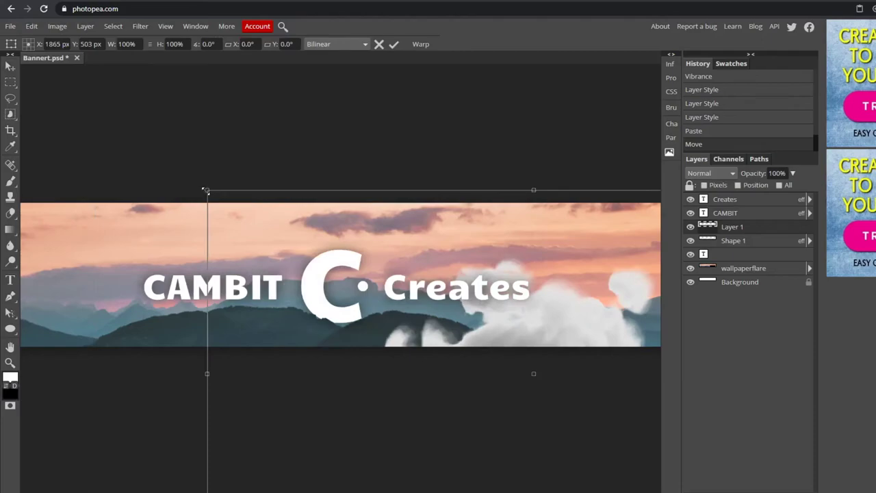
left_click_drag(204, 186, 231, 247)
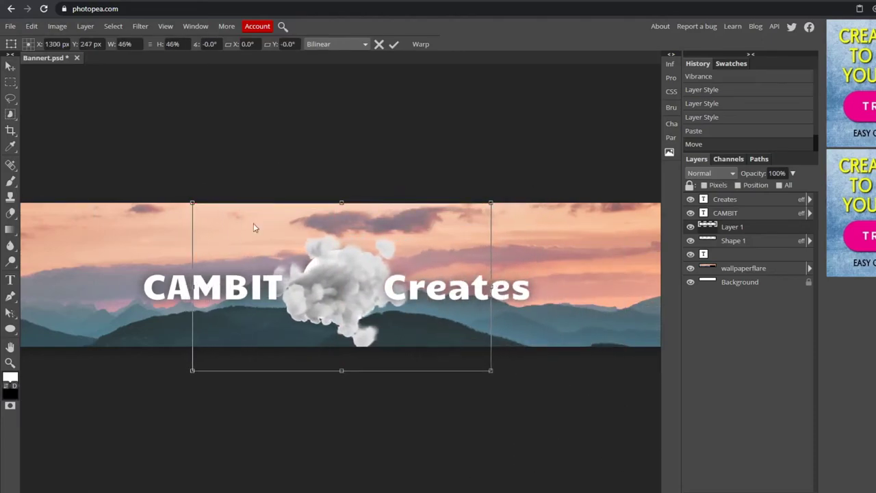
key("Return")
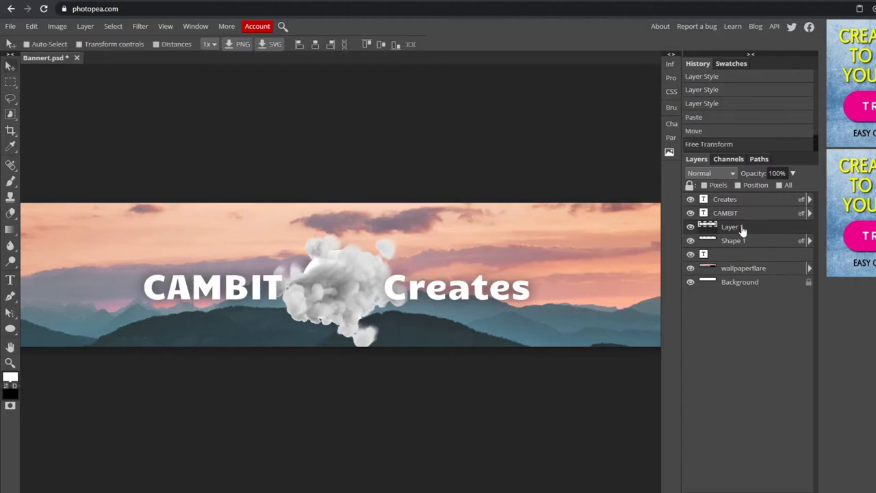
Move the clouds layer below Shape 1 and set its opacity to 51%.
left_click_drag(739, 228, 752, 269)
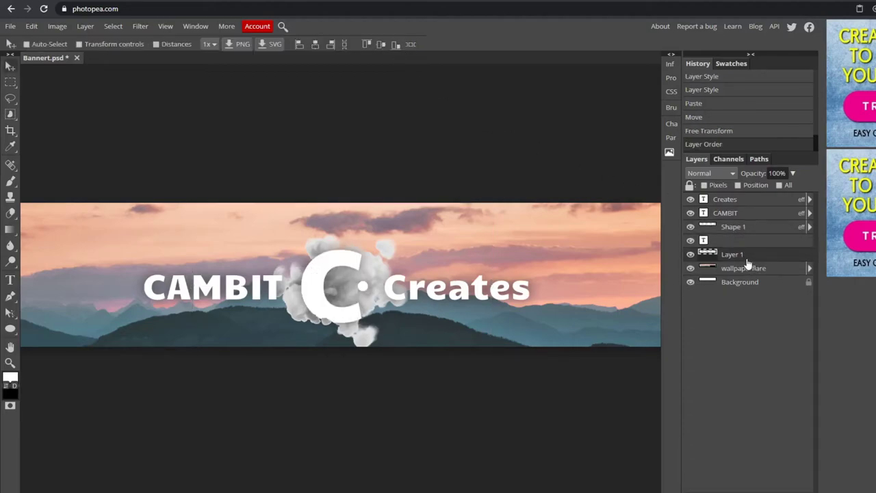
left_click(792, 173)
left_click_drag(796, 187, 774, 193)
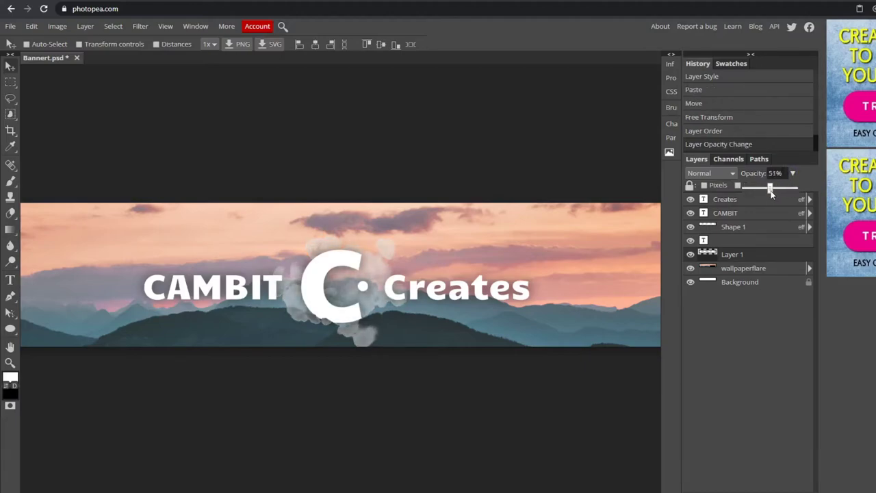
left_click_drag(391, 301, 384, 302)
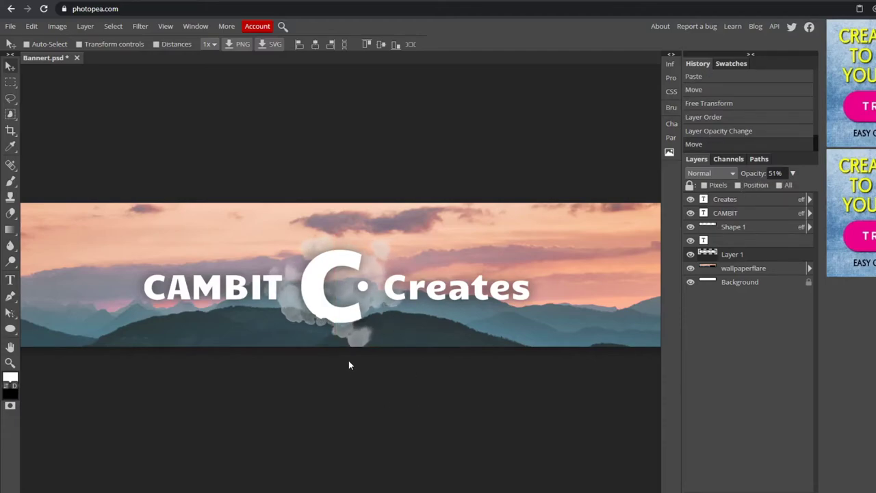
scroll(296, 320, "down", 2)
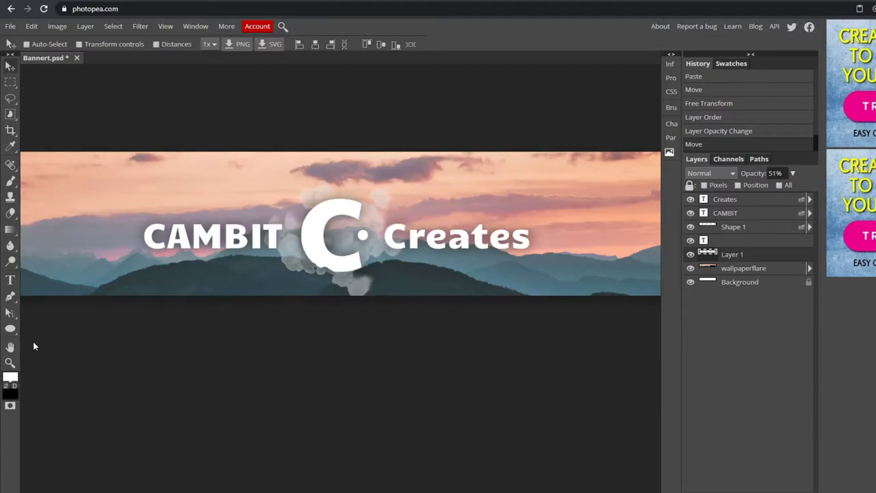
Zoom in to inspect the clouds around the C and the word Creates.
left_click(10, 362)
left_click(322, 272)
left_click(342, 272)
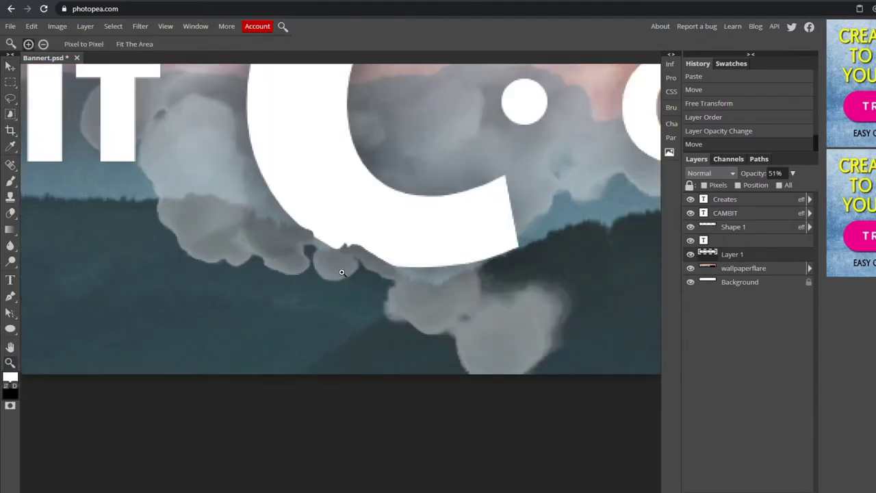
left_click(438, 244, "alt")
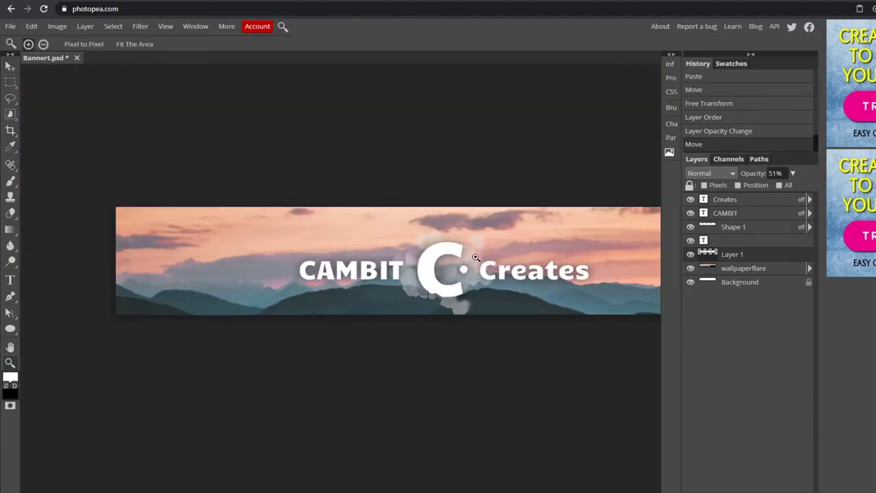
left_click(506, 262)
left_click(504, 267, "alt")
left_click(557, 271)
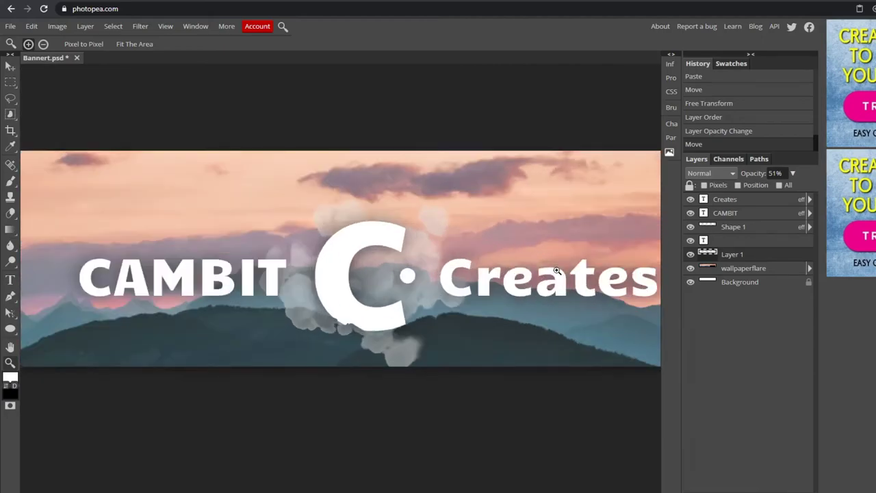
left_click(558, 273, "alt")
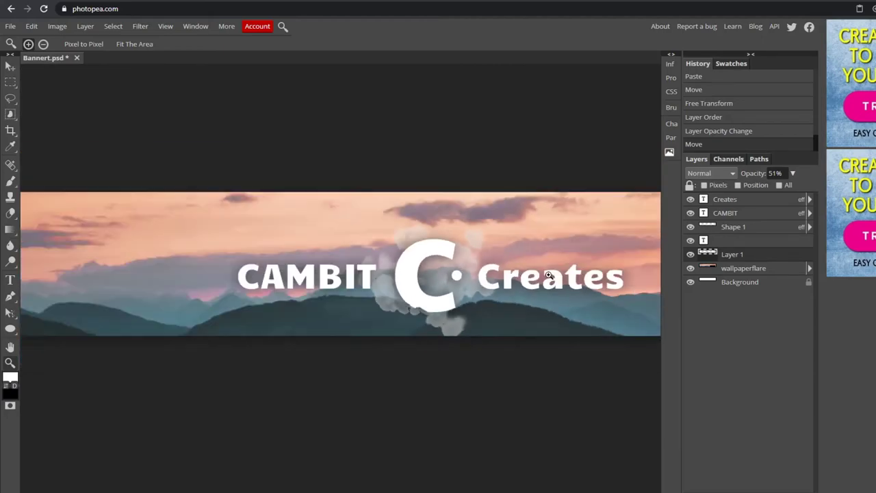
Zoom back out and delete the cloud layer, Layer 1.
left_click(605, 276, "alt")
left_click(321, 295, "alt")
left_click(384, 299)
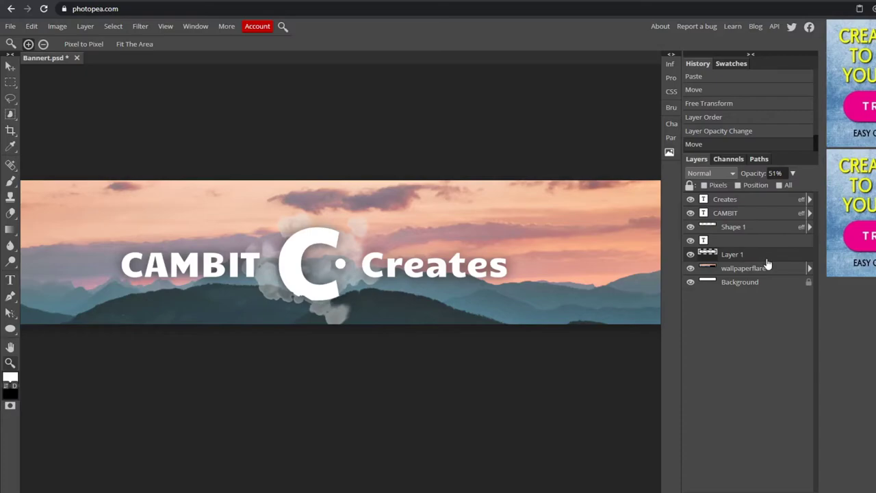
key("Delete")
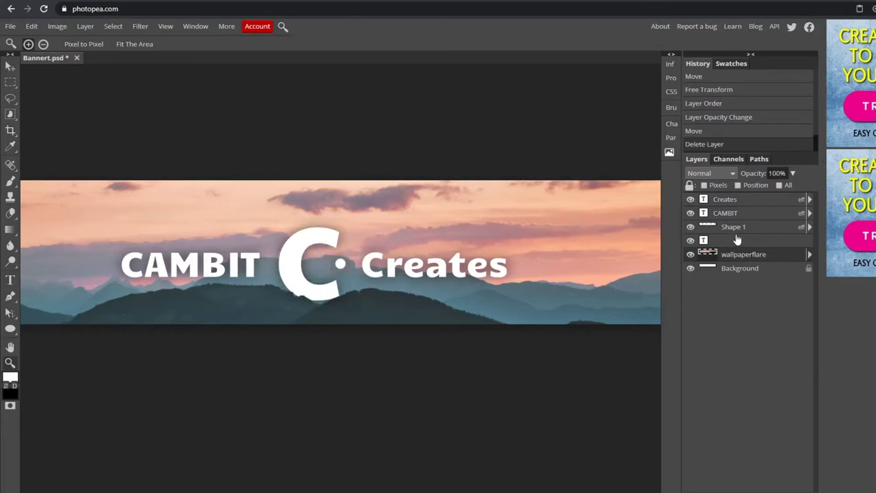
key("ctrl+minus")
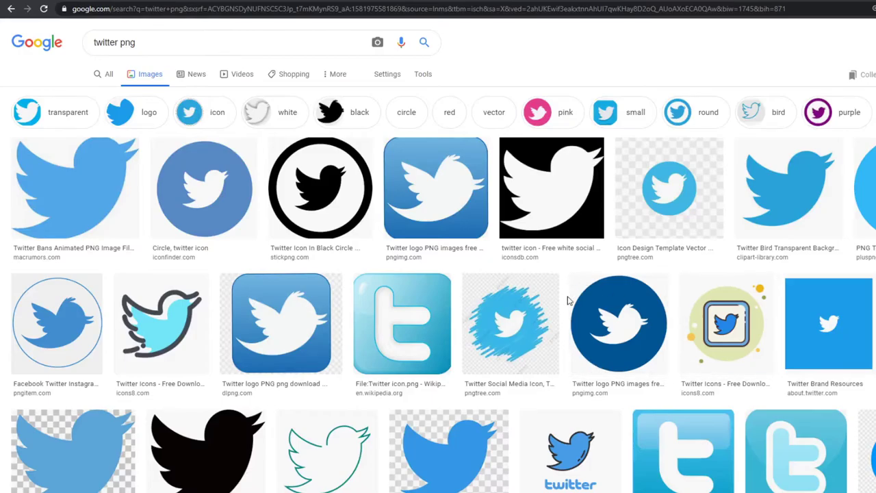
Preview the transparent Clipart Library Twitter bird and copy the image.
scroll(557, 331, "down", 10)
scroll(384, 309, "up", 10)
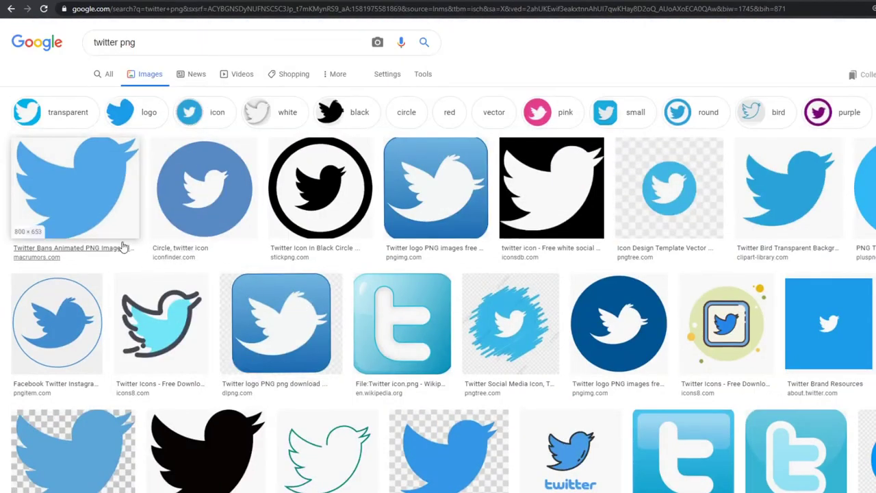
left_click(70, 197)
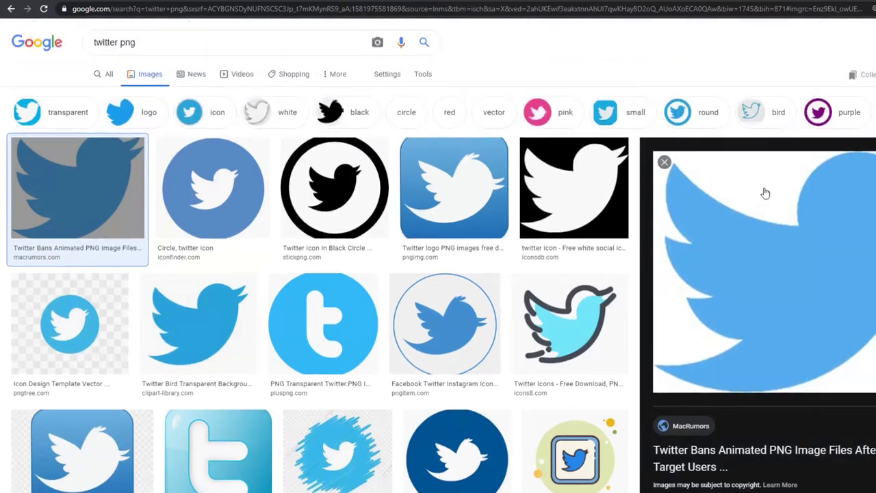
left_click(664, 162)
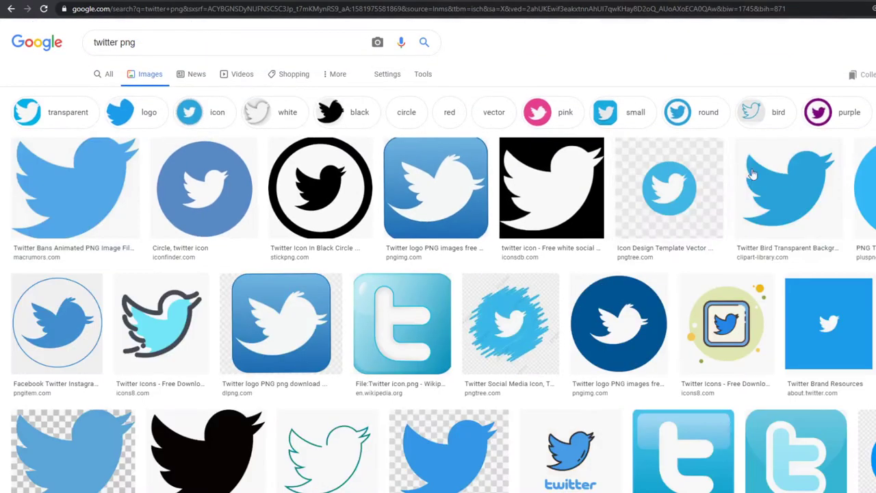
left_click(783, 177)
scroll(680, 251, "up", 2)
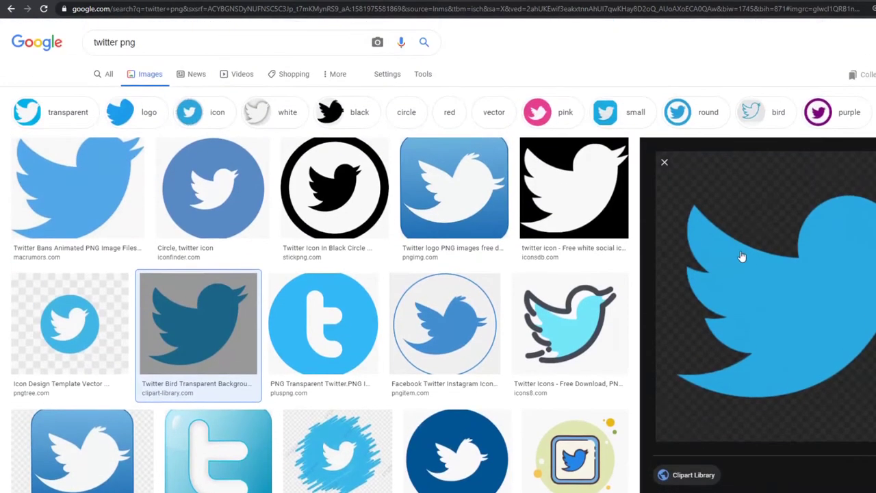
scroll(712, 369, "down", 1)
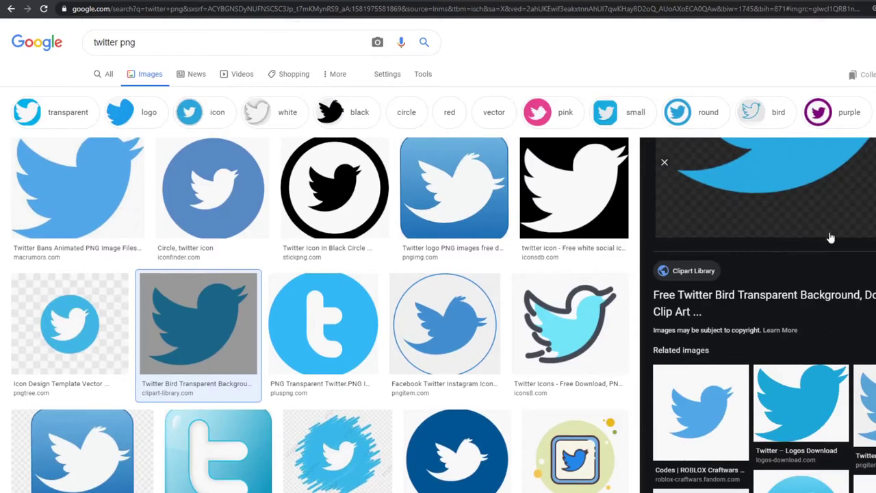
scroll(808, 267, "up", 3)
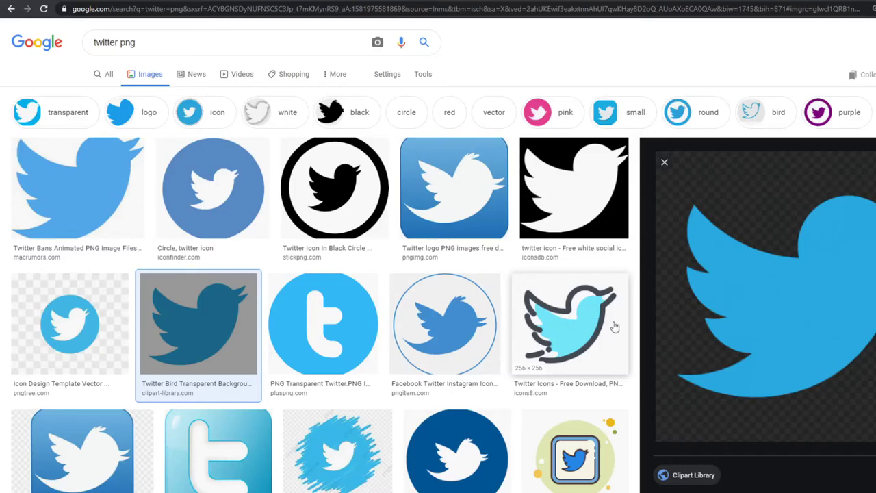
right_click(808, 275)
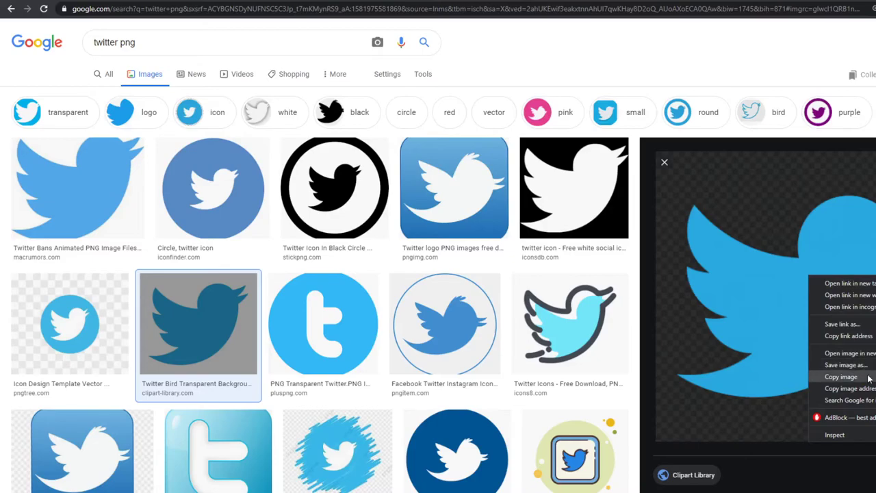
left_click(842, 377)
Paste the Twitter bird, shrink it to about 12%, and place it below CAMBIT.
key("ctrl+Tab")
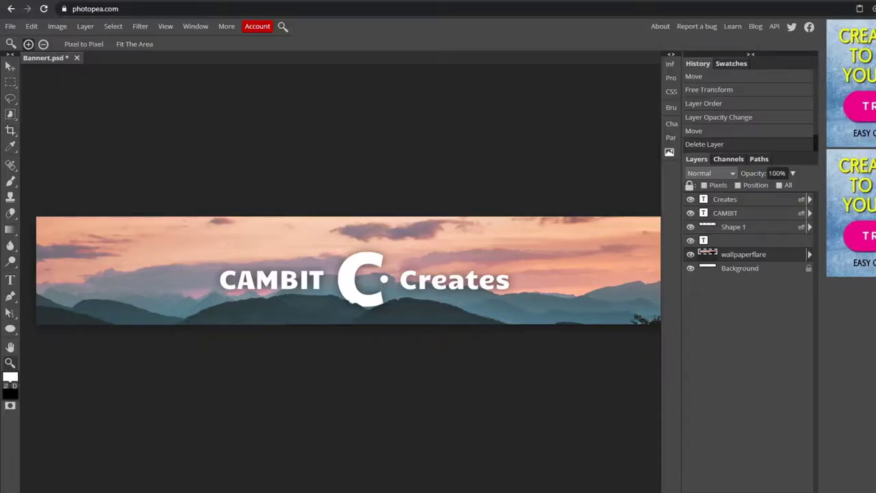
key("v")
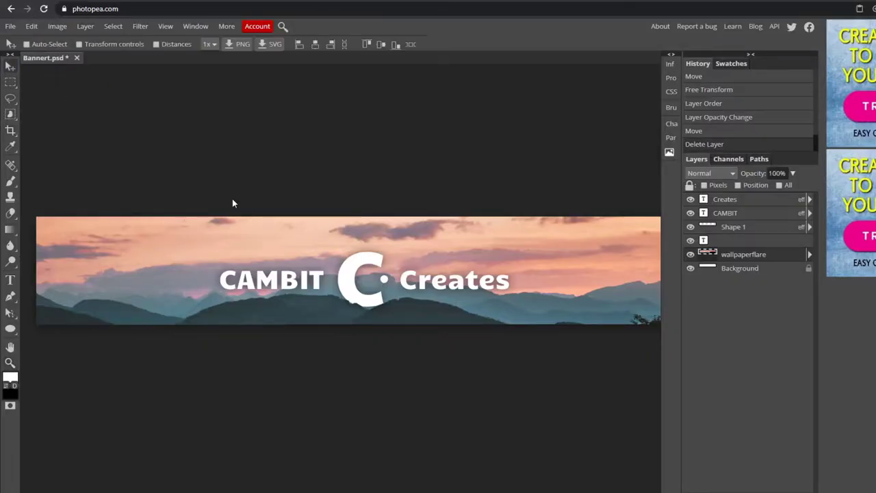
key("ctrl+v")
left_click_drag(232, 203, 291, 307)
left_click(32, 26)
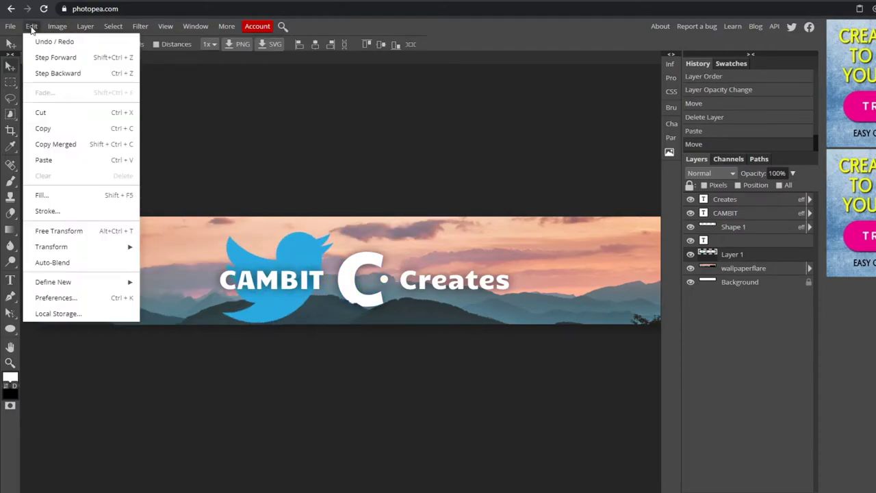
left_click(106, 234)
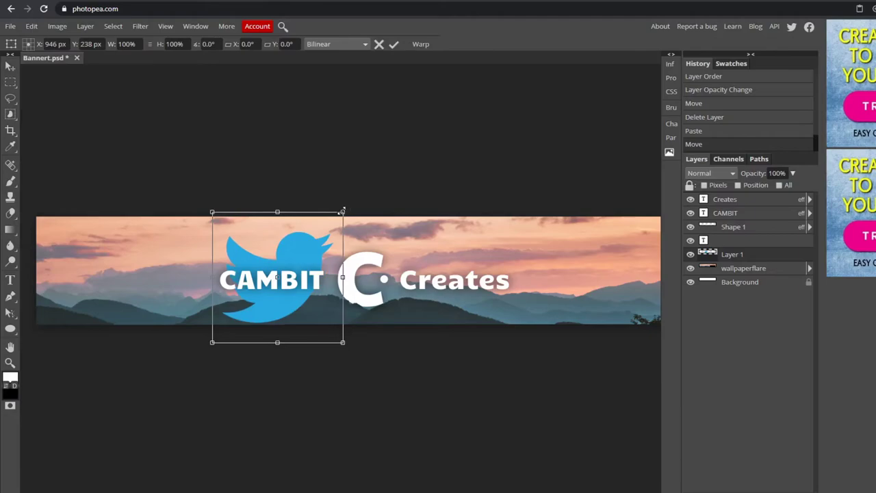
left_click_drag(342, 211, 243, 303)
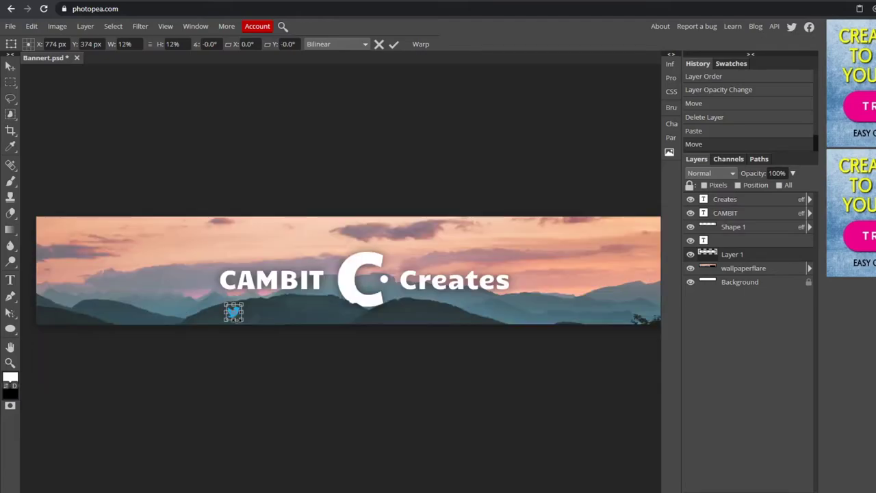
left_click(394, 44)
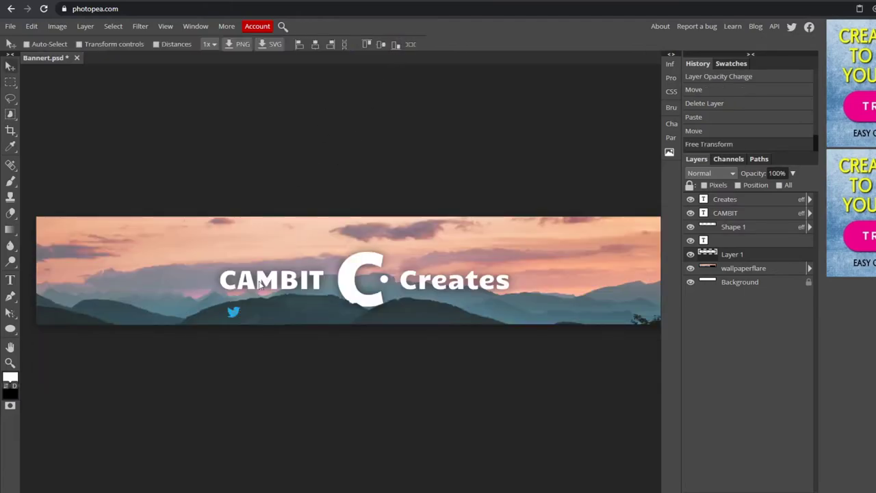
left_click(232, 316)
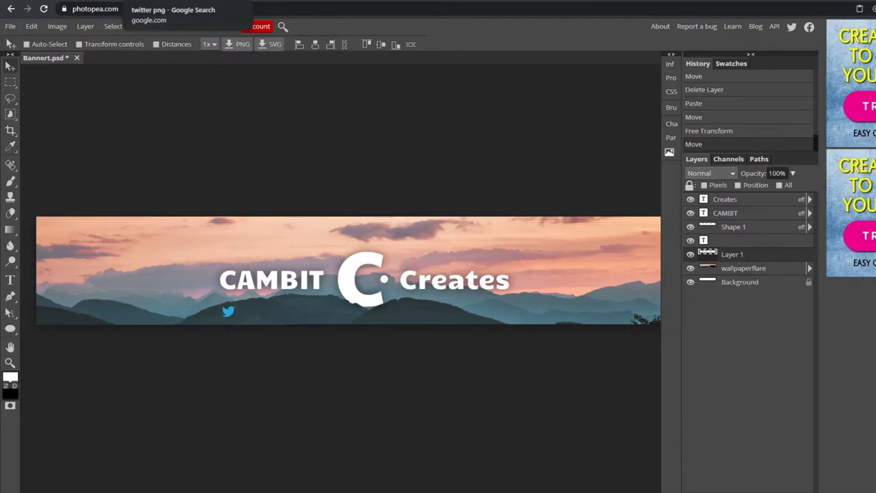
left_click(171, 2)
Search images for 'instagram png' and copy a Free PNG Logos Instagram logo.
type("ins")
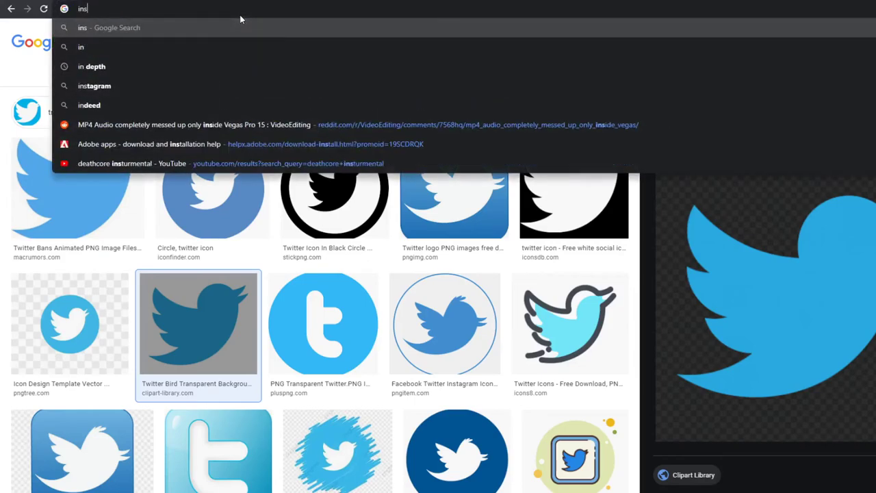
type("tagram png")
key("Return")
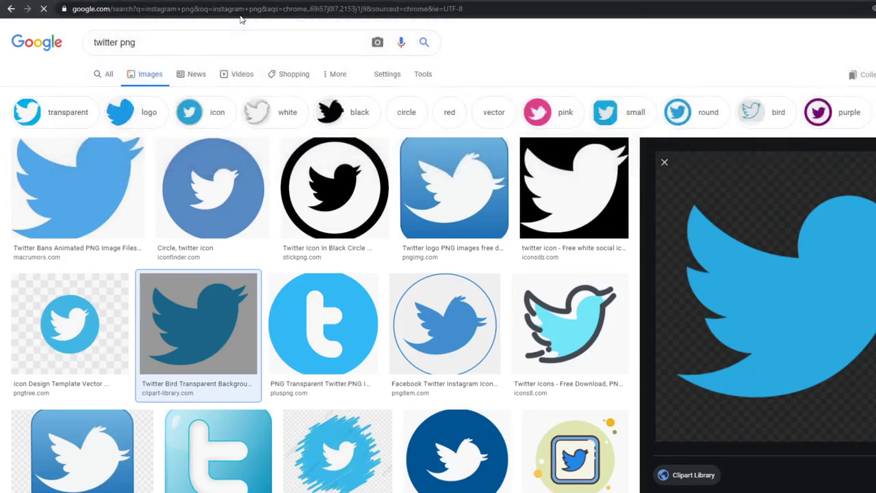
left_click(130, 74)
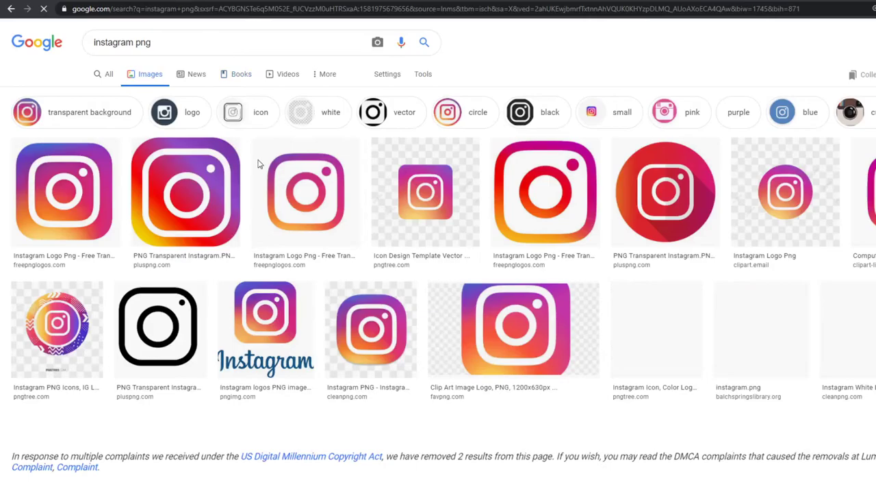
left_click(284, 200)
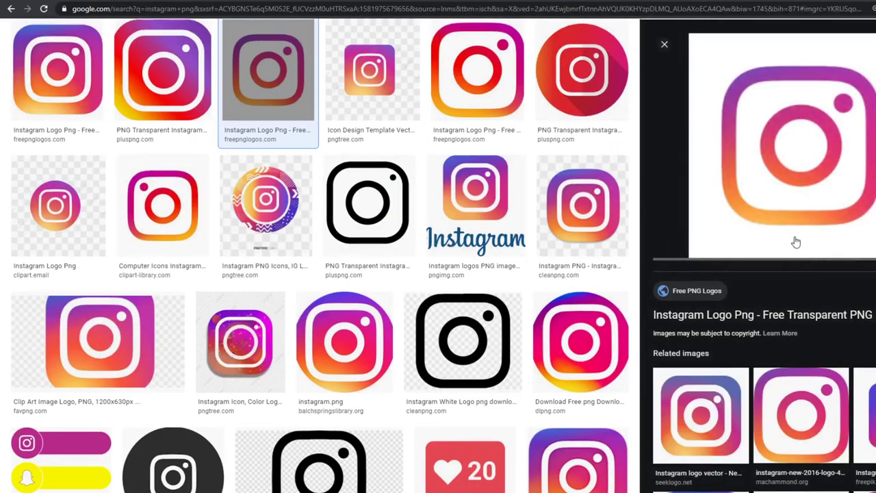
scroll(794, 242, "up", 1)
scroll(803, 463, "down", 1)
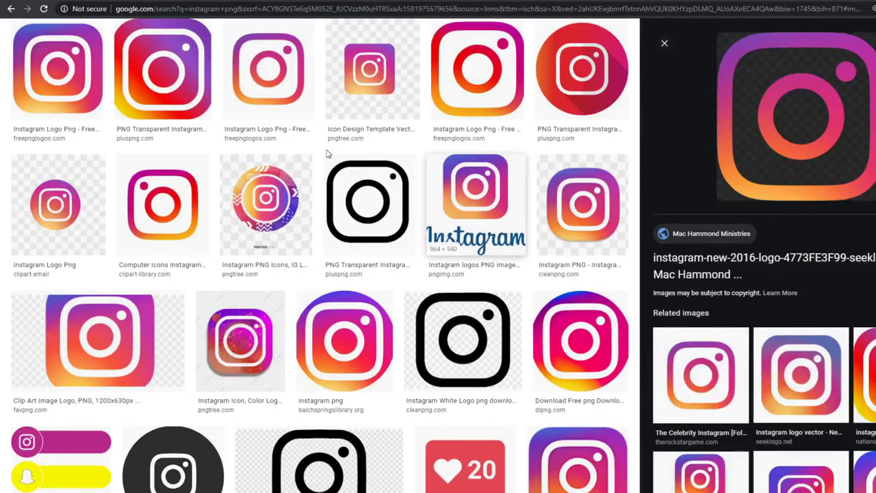
right_click(783, 163)
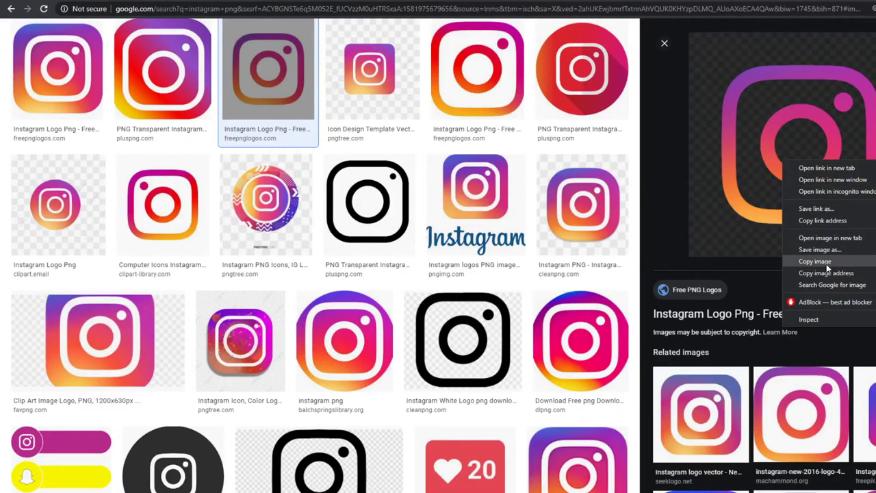
left_click(815, 261)
key("ctrl+Tab")
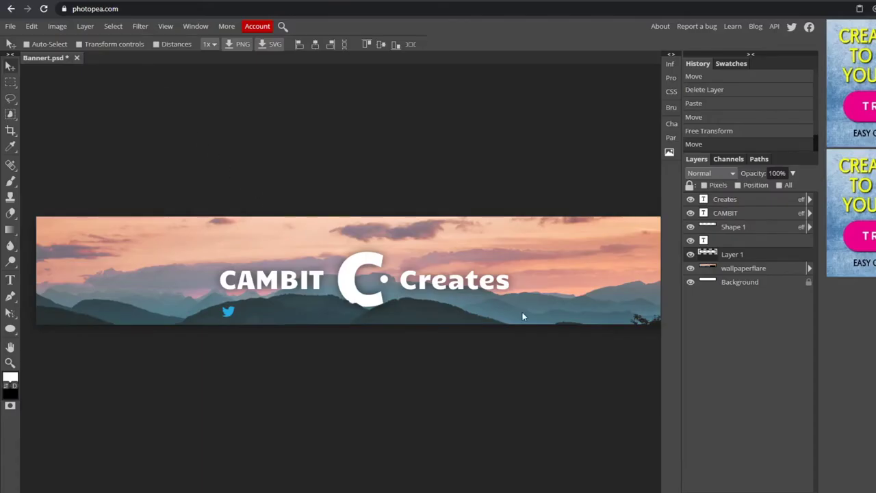
Paste the Instagram logo, shrink it to about 16%, and move it to the far left.
key("ctrl+v")
left_click_drag(173, 275, 517, 332)
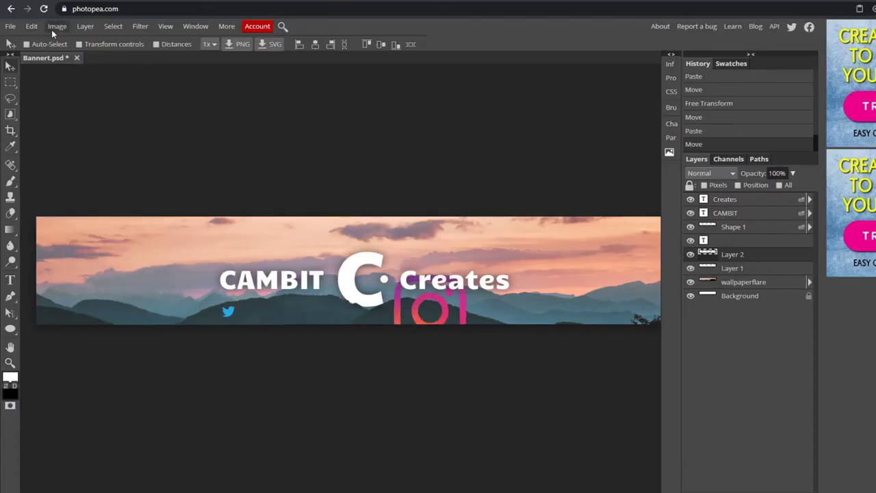
left_click(31, 26)
left_click(75, 228)
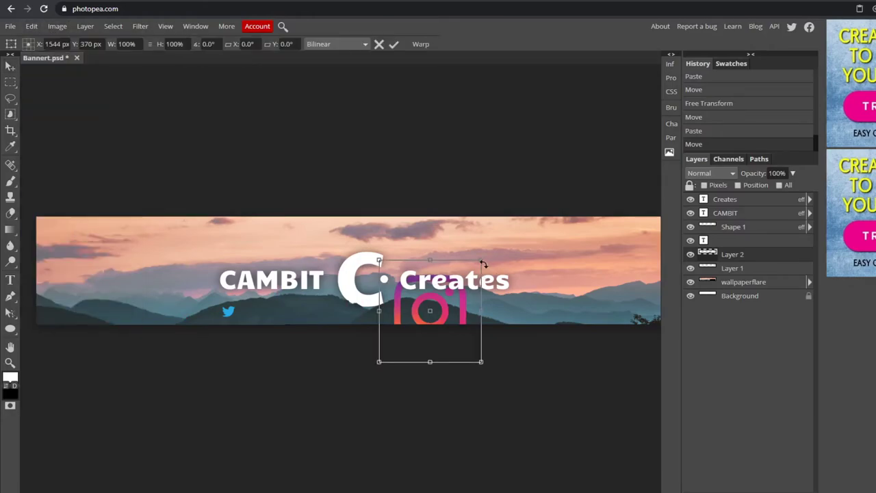
left_click_drag(482, 260, 406, 315)
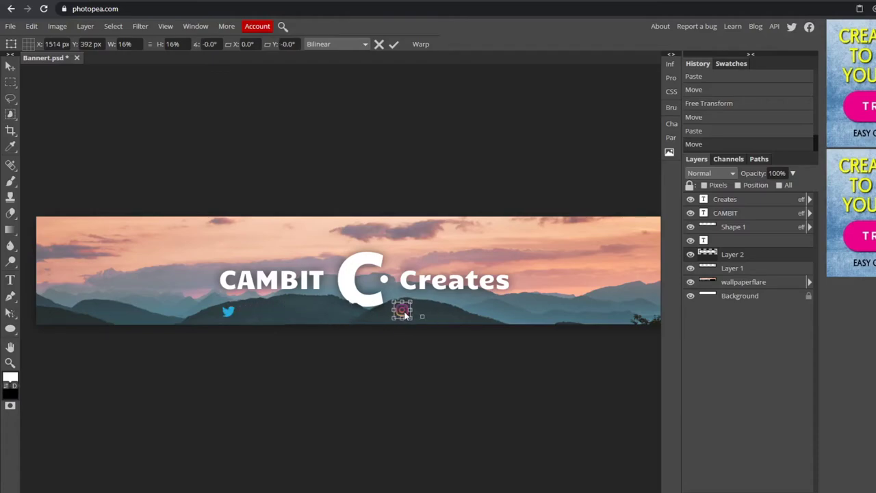
left_click_drag(405, 315, 65, 307)
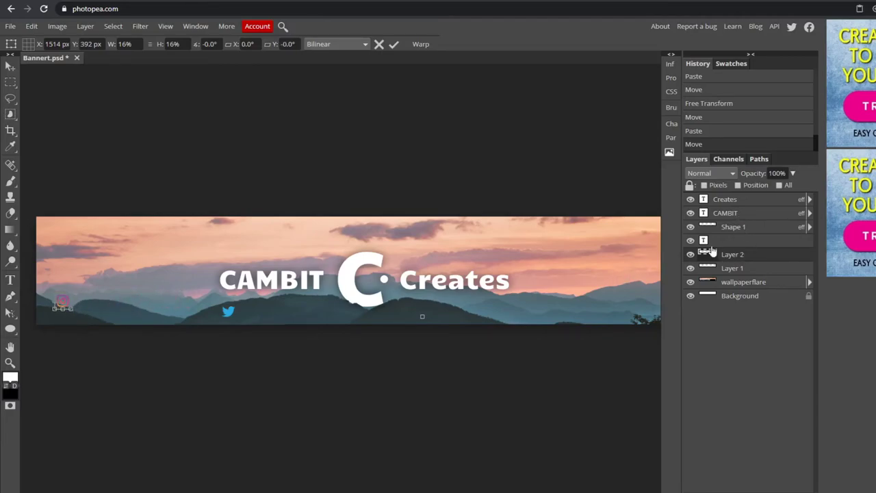
key("Return")
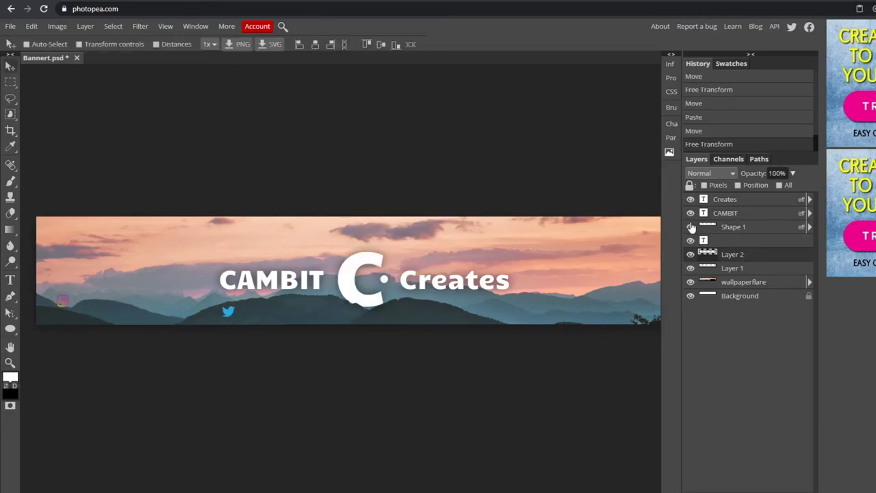
Move the Twitter bird to the upper left and line the Instagram logo up beneath it.
left_click(752, 268)
left_click_drag(290, 299, 146, 237)
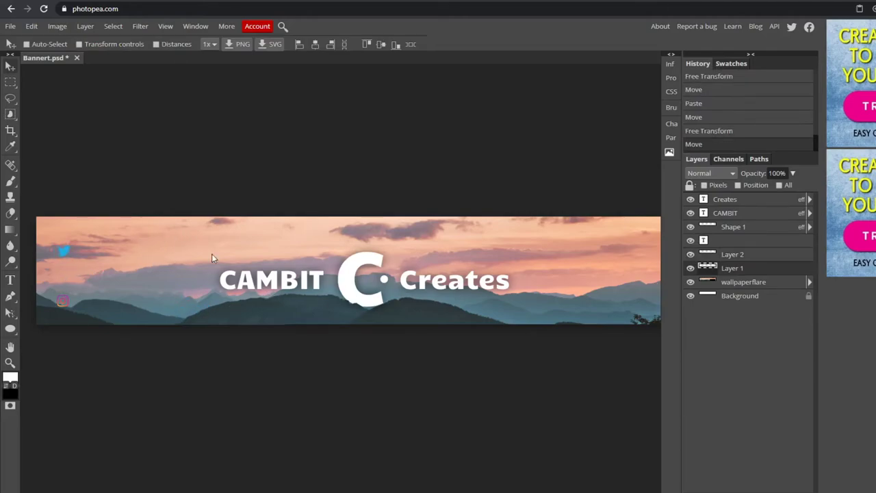
left_click(724, 256)
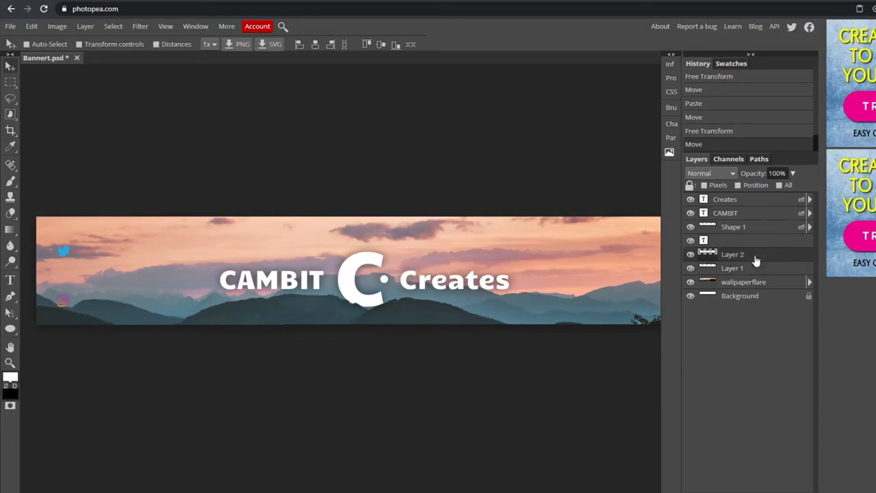
left_click(335, 283)
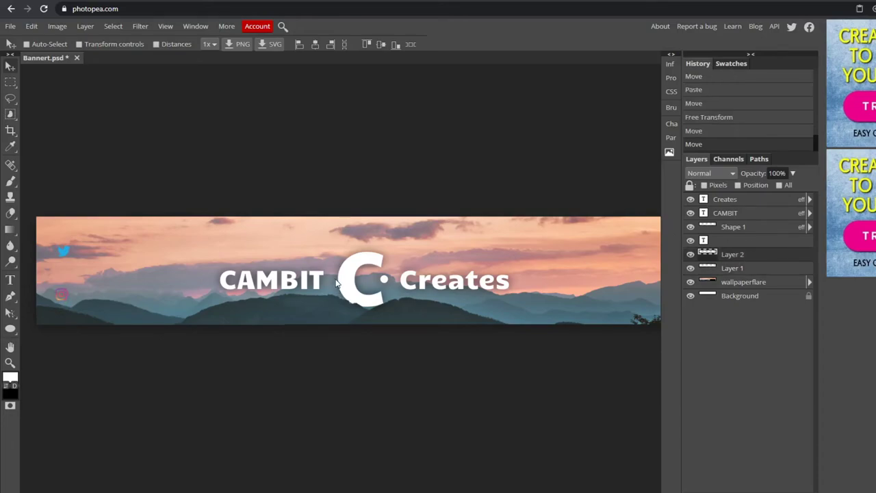
Give the Instagram logo a white Color Overlay, then toggle the C logo layer off and on.
double_click(792, 260)
left_click_drag(279, 100, 654, 98)
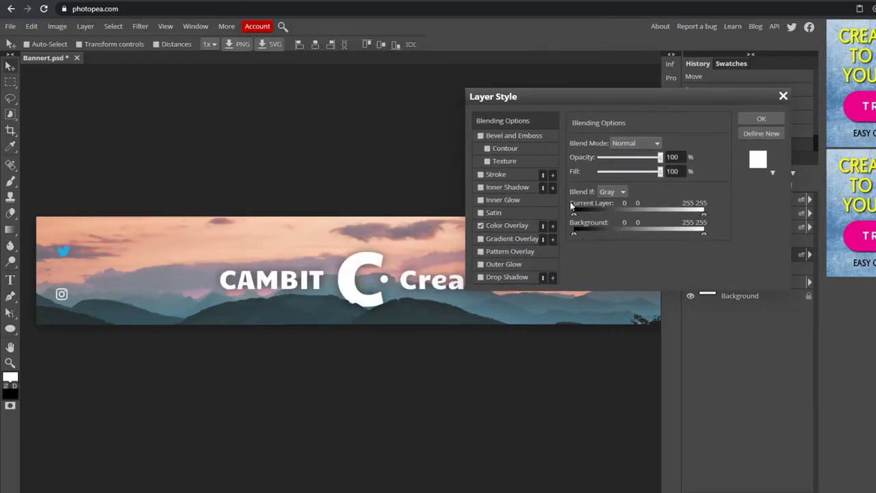
left_click(778, 119)
left_click(763, 228)
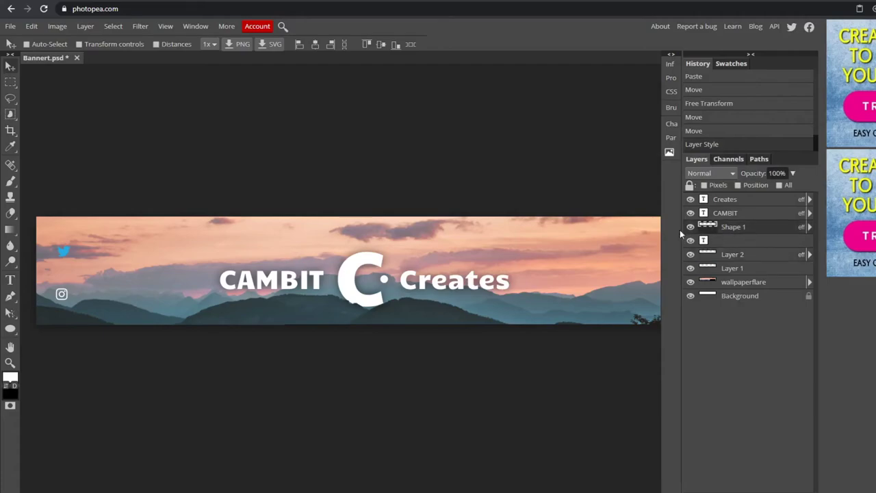
left_click(690, 227)
left_click(689, 226)
Add a white Color Overlay to the Twitter bird layer.
double_click(748, 270)
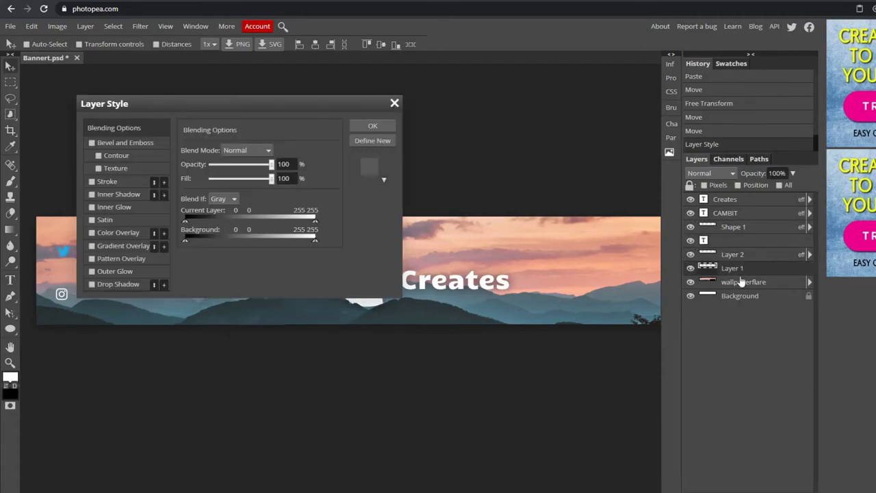
left_click_drag(257, 104, 573, 117)
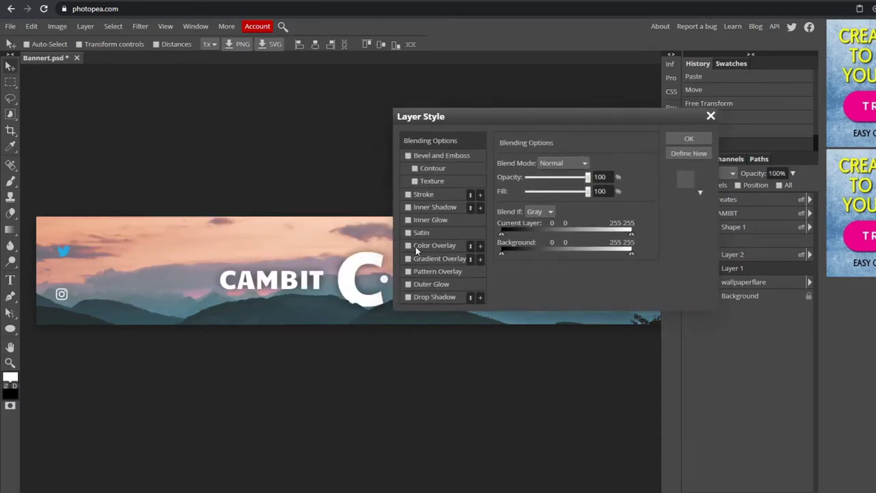
left_click(411, 245)
left_click(420, 250)
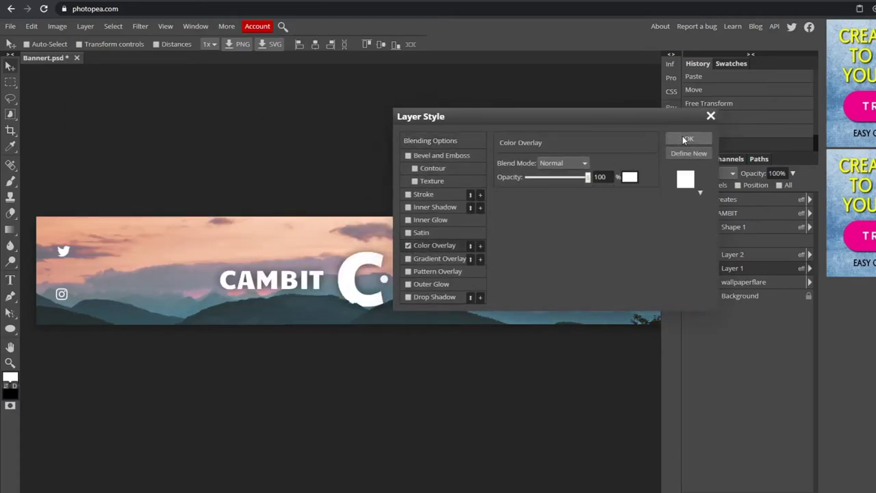
left_click_drag(546, 121, 586, 166)
left_click(647, 161)
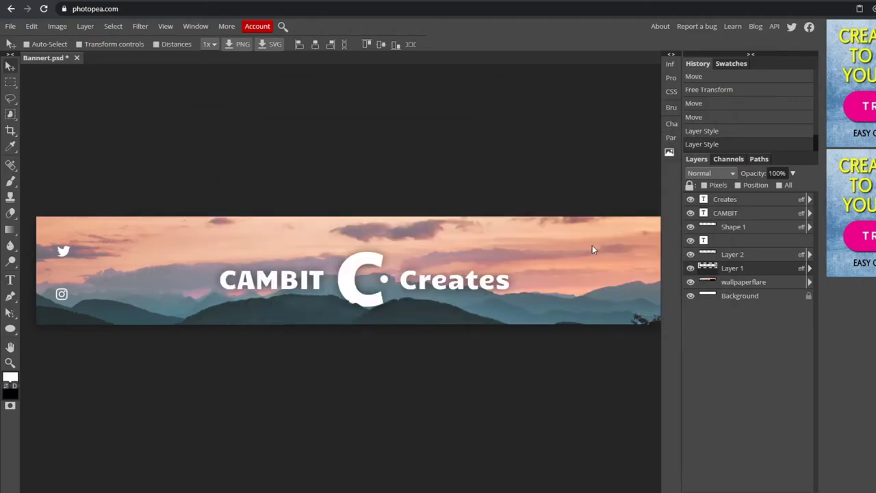
left_click(10, 279)
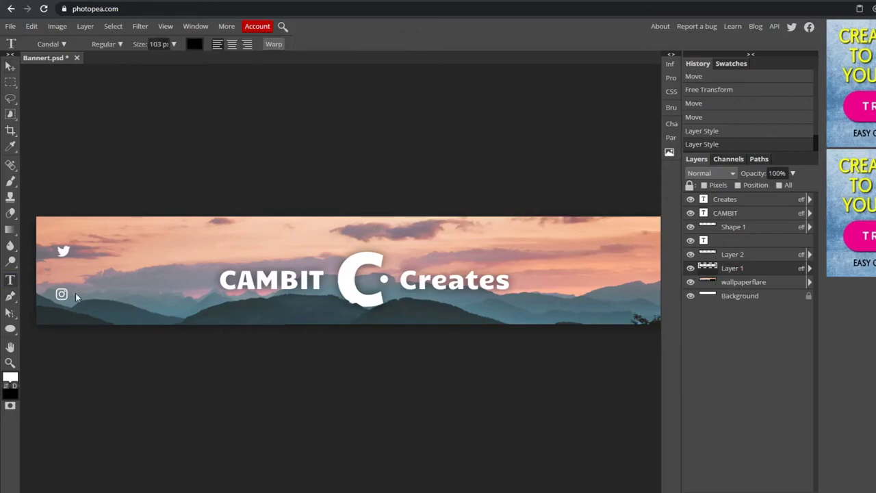
left_click(75, 284)
left_click(174, 44)
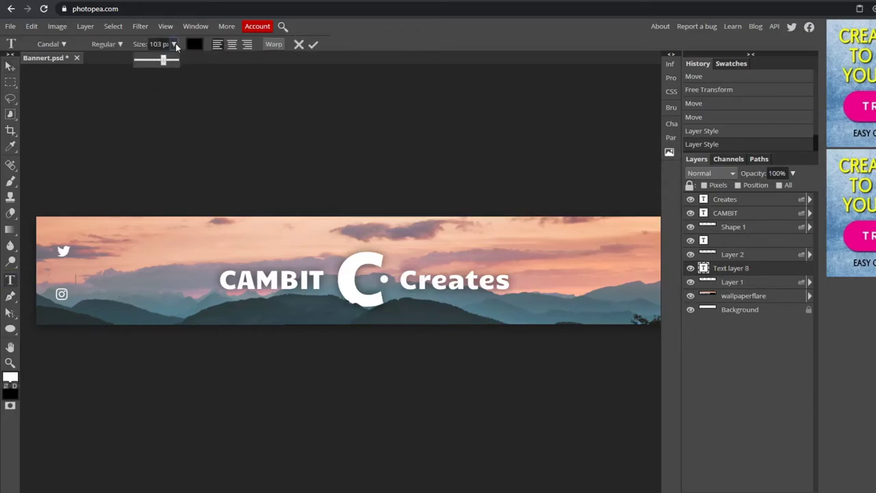
left_click_drag(172, 60, 159, 60)
left_click(78, 288)
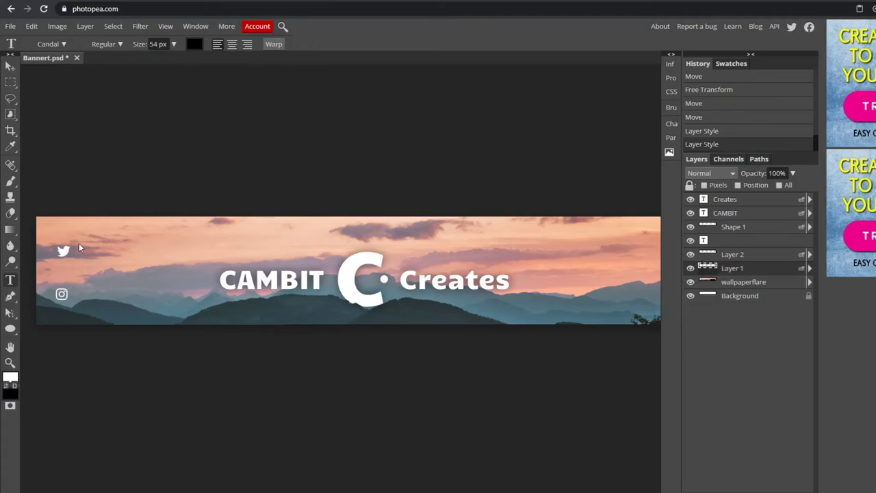
type("@")
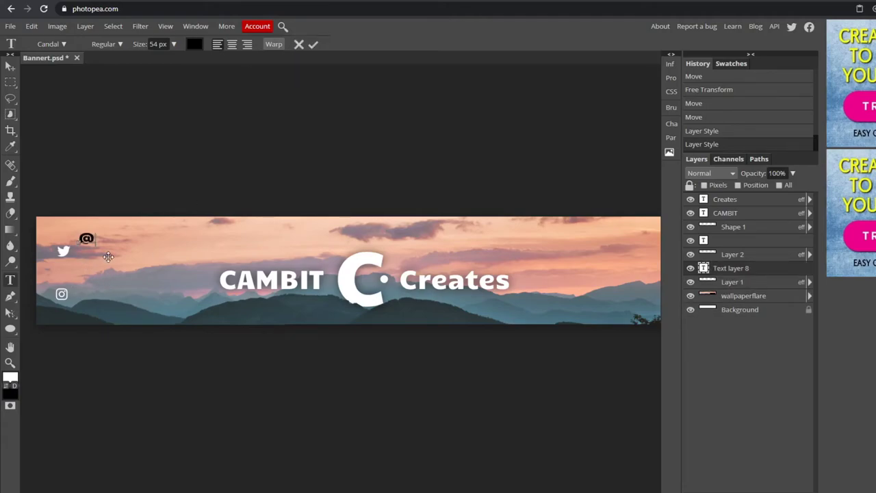
type("Cambit")
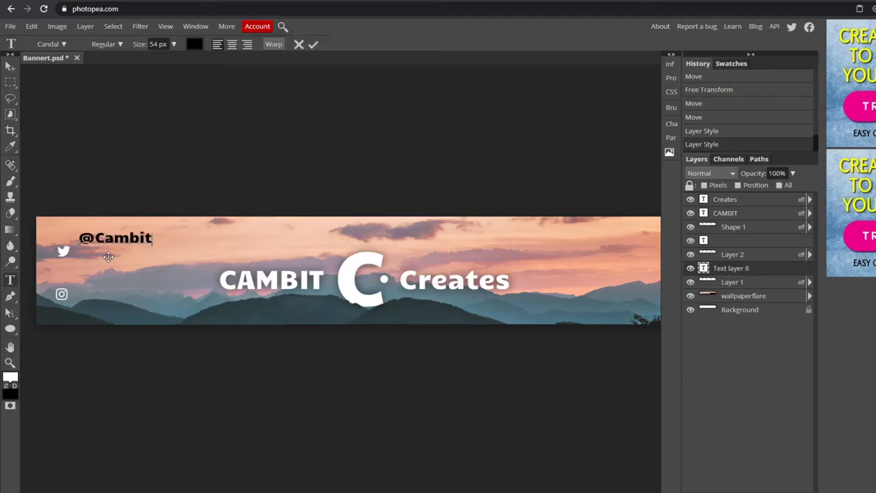
type("Cameron")
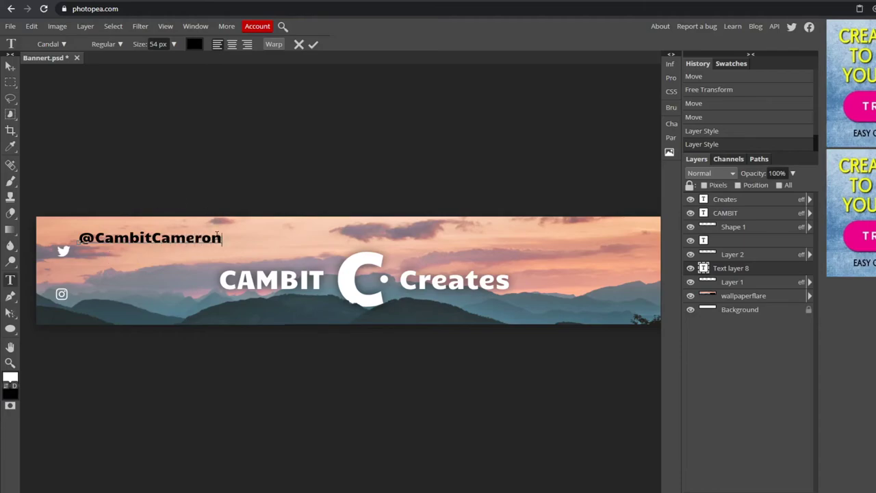
Shrink the handle text to 36 px and move it beside the Twitter icon.
left_click_drag(219, 237, 49, 233)
left_click(174, 43)
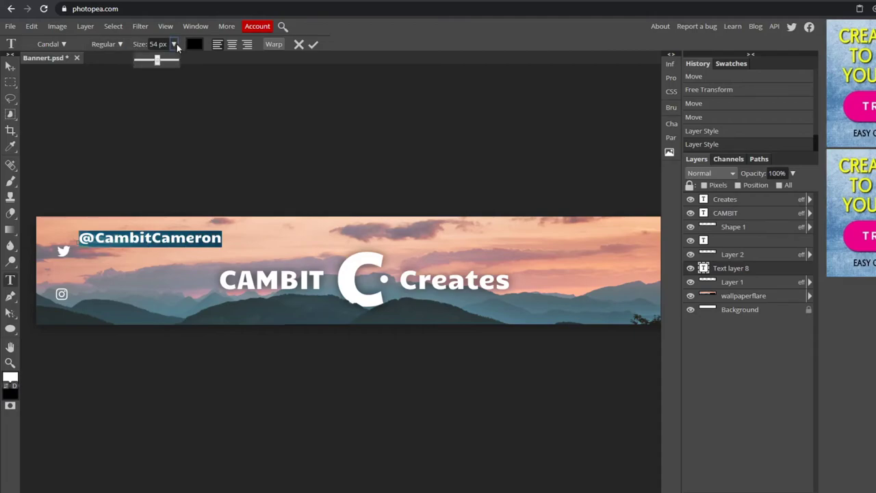
mouse_move(156, 59)
left_mouse_down()
mouse_move(147, 60)
mouse_move(155, 65)
left_mouse_up()
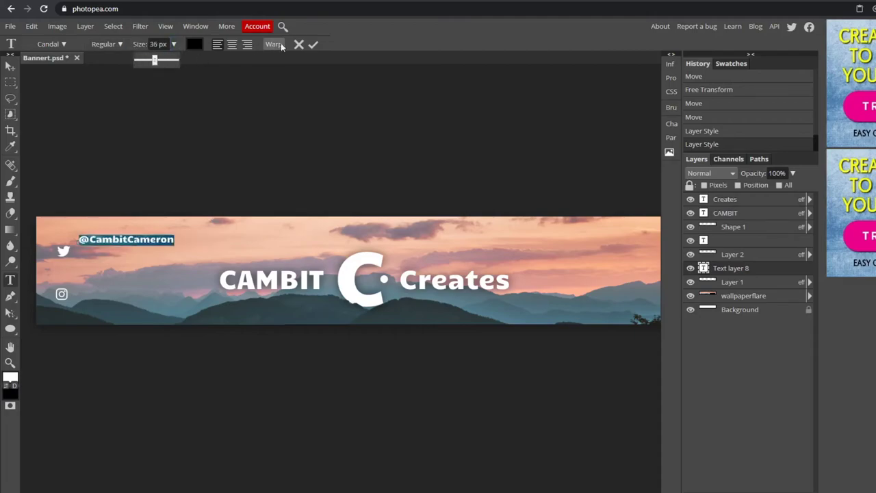
left_click(313, 43)
left_click(10, 66)
left_click_drag(113, 222, 104, 235)
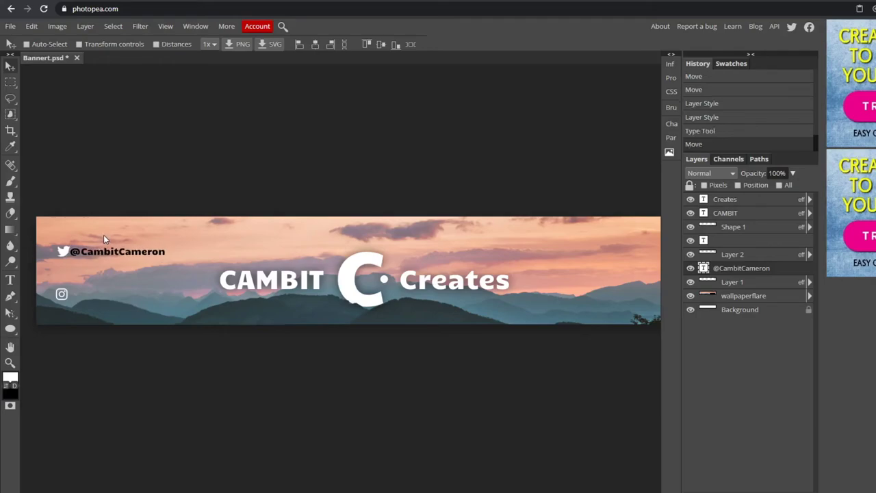
double_click(783, 270)
left_click_drag(277, 103, 544, 94)
left_click(360, 223)
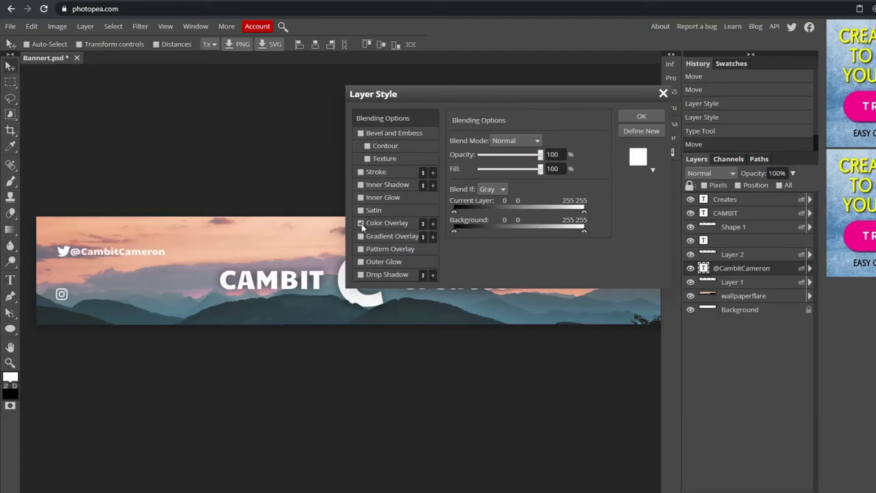
left_click(638, 117)
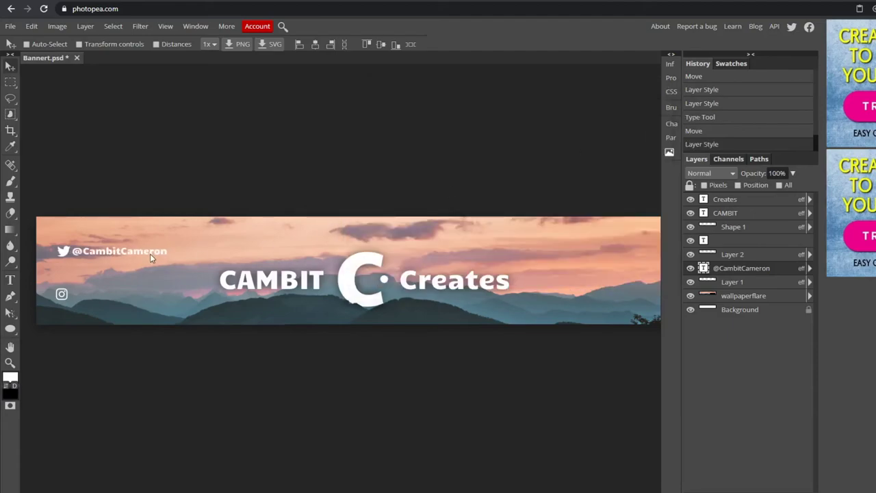
left_click_drag(150, 253, 148, 254)
left_click(759, 298)
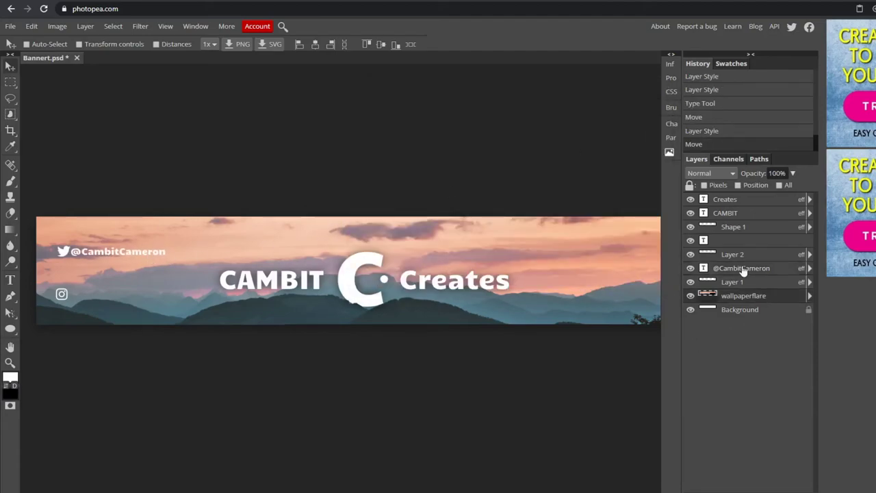
left_click(749, 259)
right_click(759, 270)
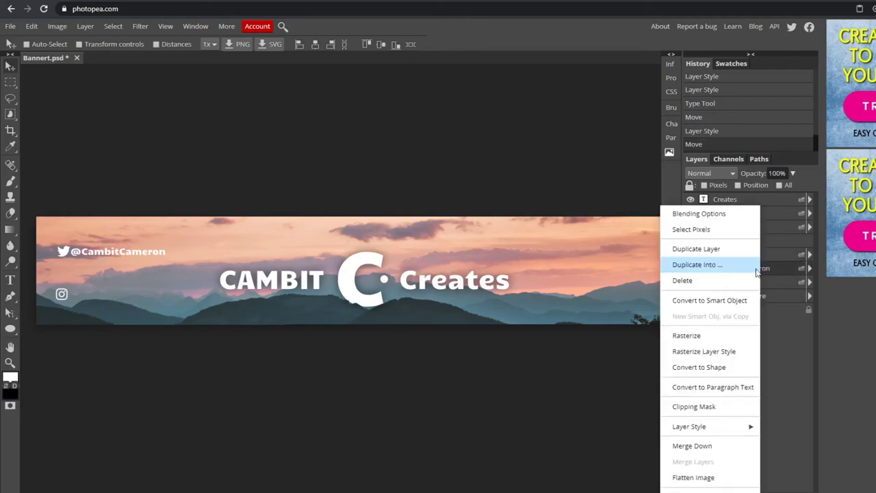
left_click(719, 249)
left_click_drag(180, 270, 180, 298)
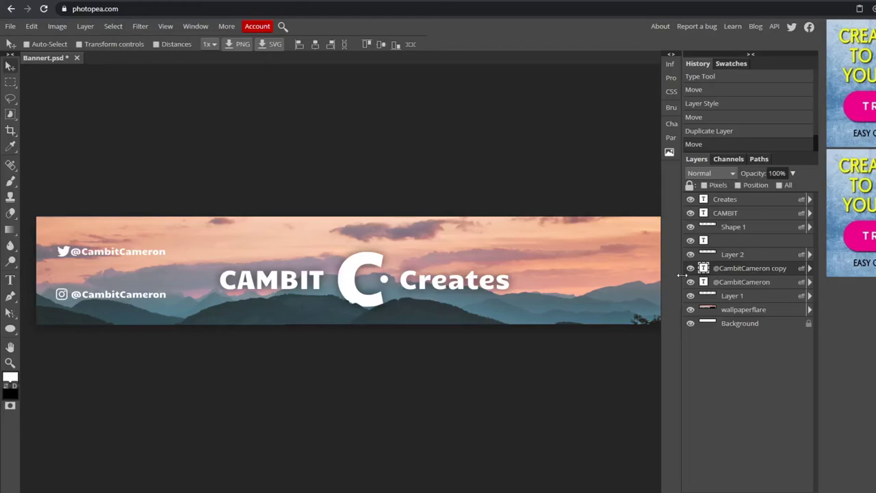
left_click_drag(682, 274, 774, 279)
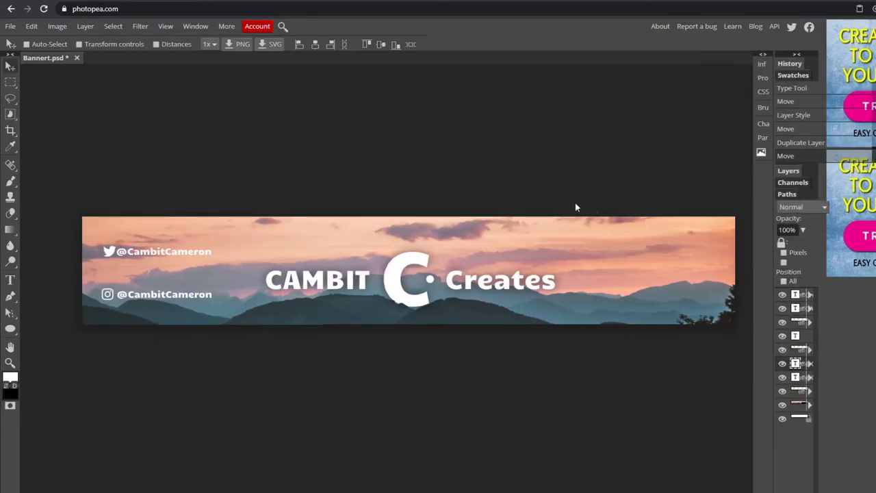
Export the banner as a 2560 px wide JPG with quality raised to maximum.
left_click(11, 26)
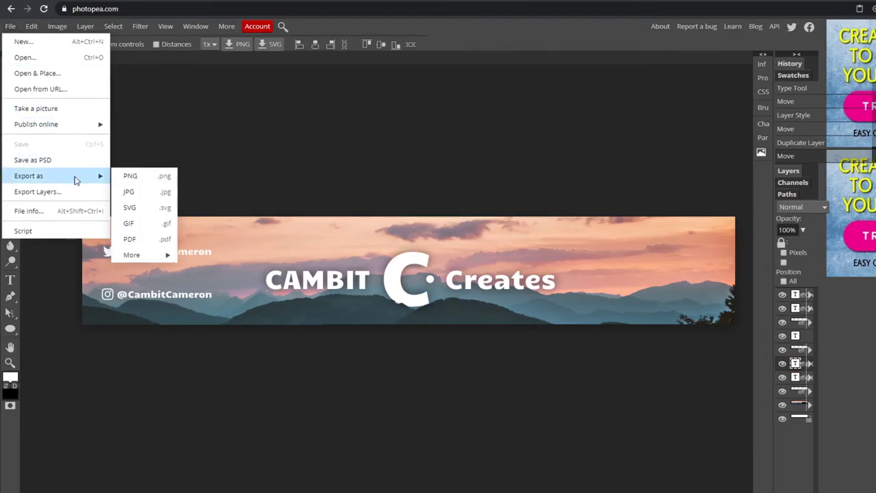
left_click(153, 198)
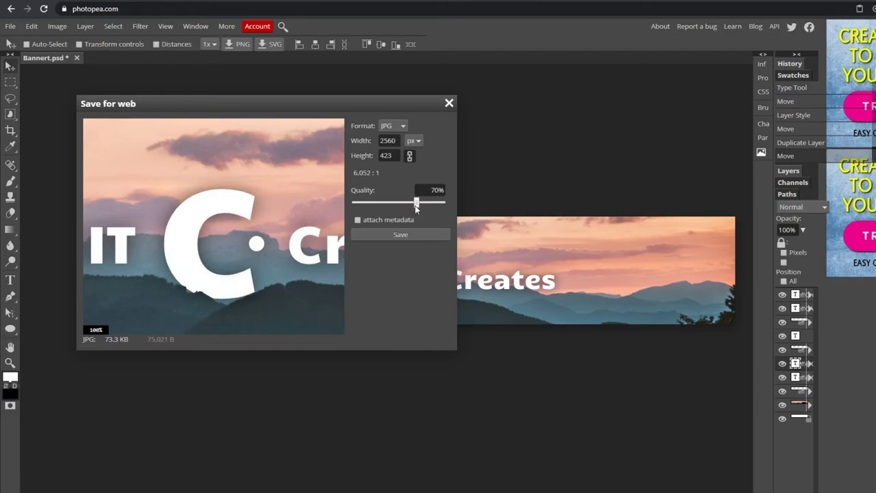
left_click_drag(444, 200, 454, 199)
left_click(415, 234)
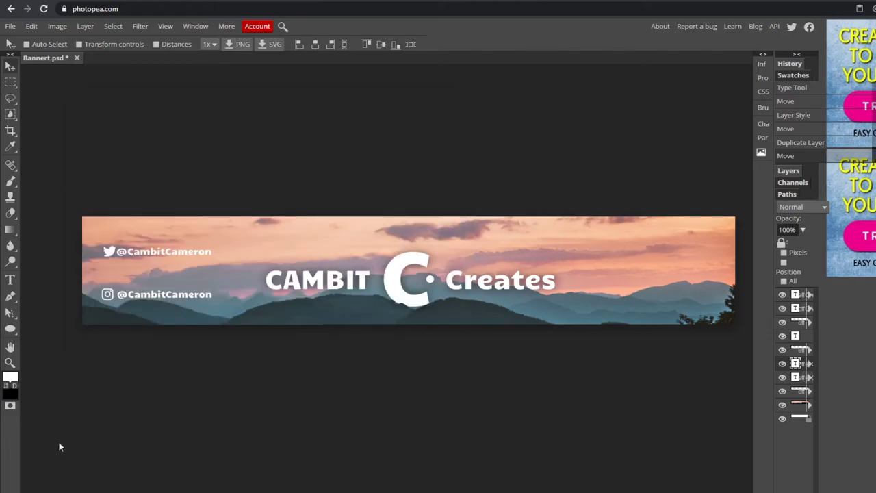
left_click(10, 26)
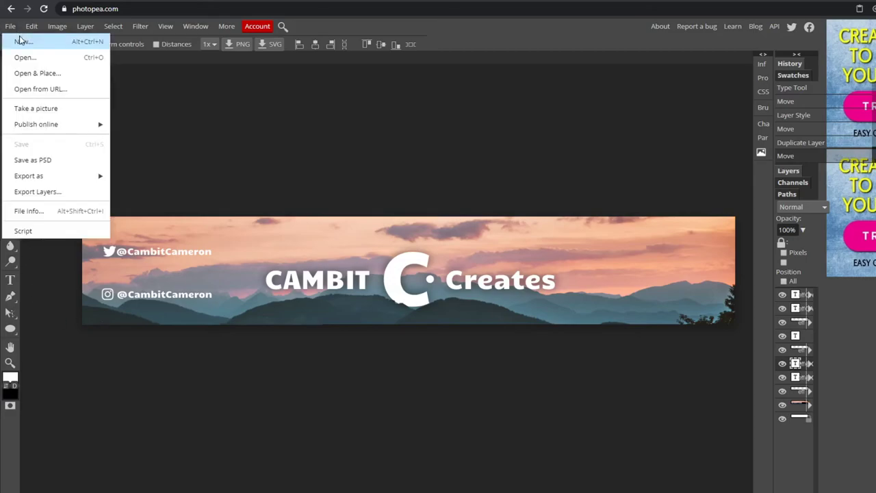
Create a new white document, Bannert, sized 2560 x 1440 px.
left_click(20, 38)
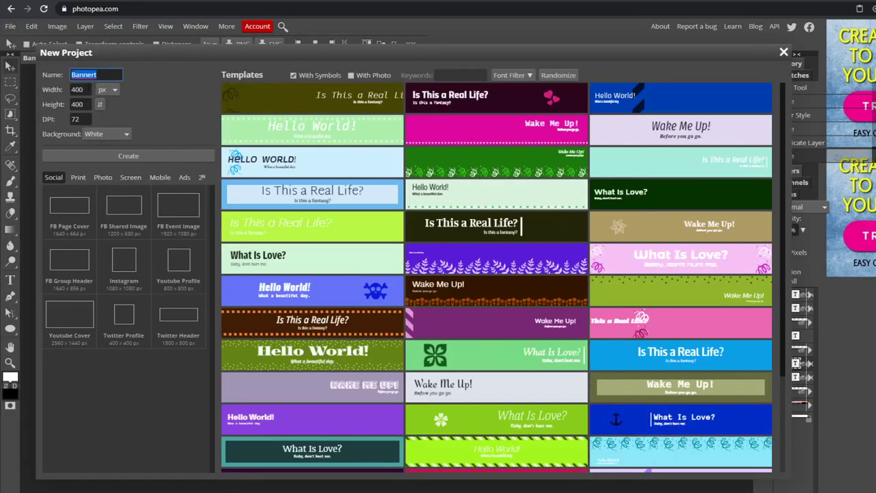
key("Tab")
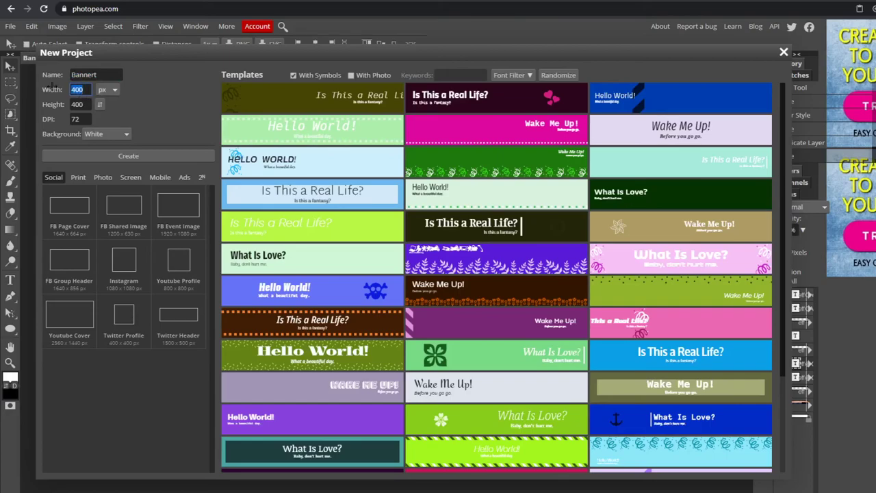
type("2560")
key("Tab")
type("144")
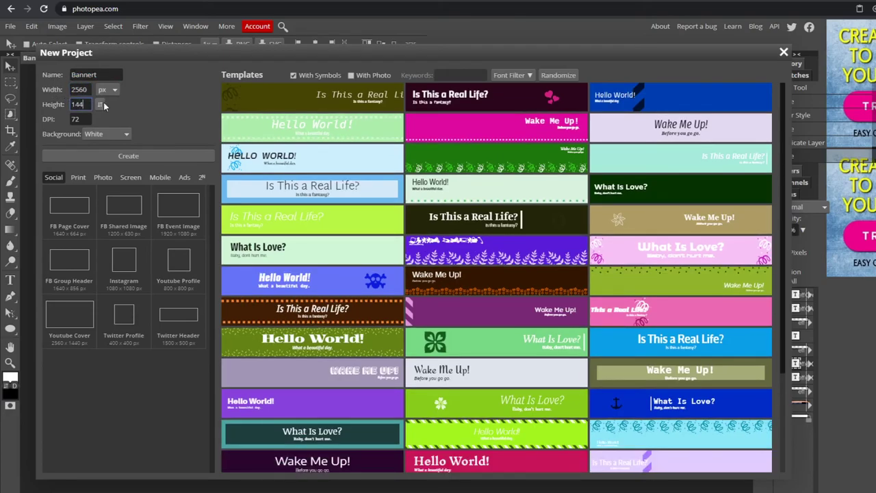
left_click(148, 156)
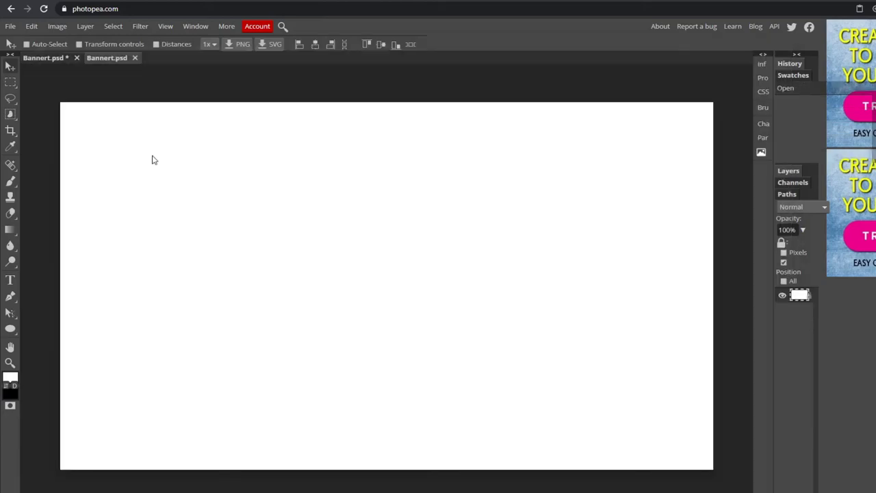
Place the finished banner image and centre it vertically on the 2560 x 1440 canvas.
left_click_drag(93, 486, 244, 269)
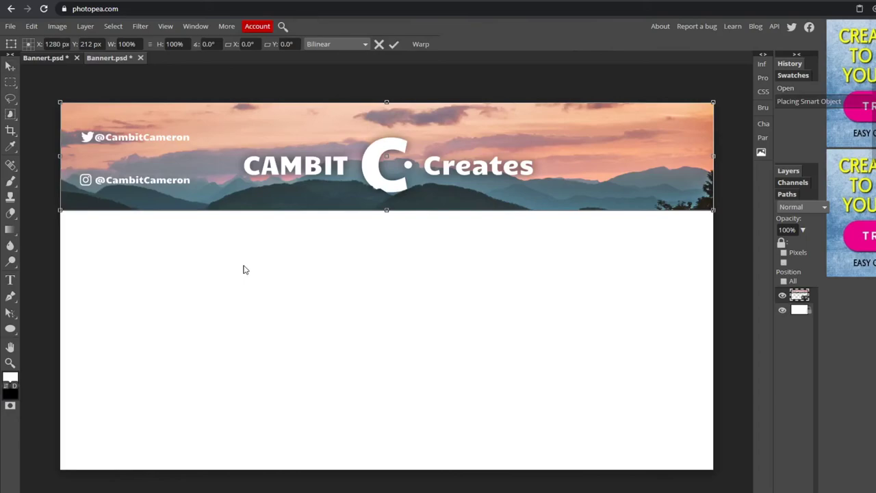
left_click_drag(237, 171, 235, 298)
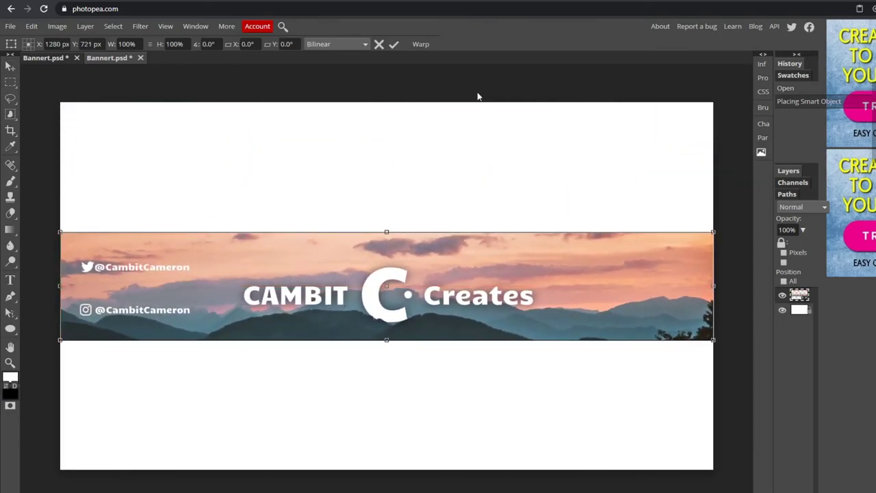
left_click(394, 45)
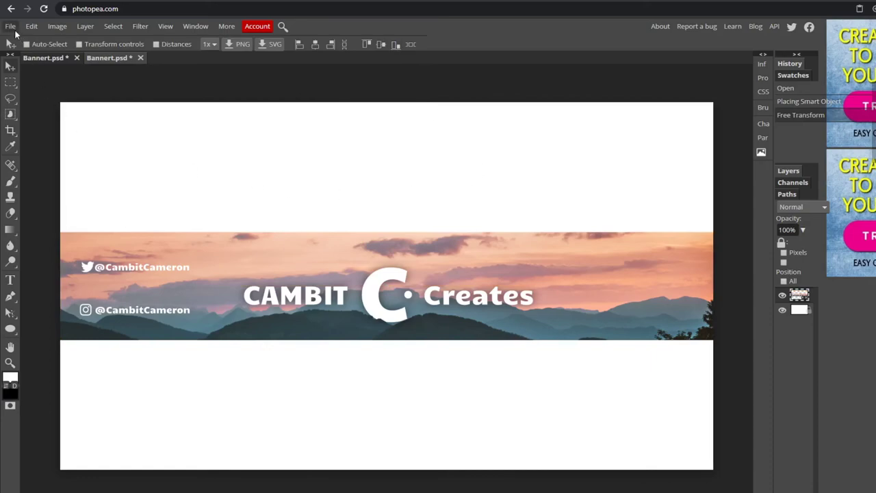
Export the 2560 x 1440 document as a full-quality JPG.
left_click(12, 28)
mouse_move(76, 177)
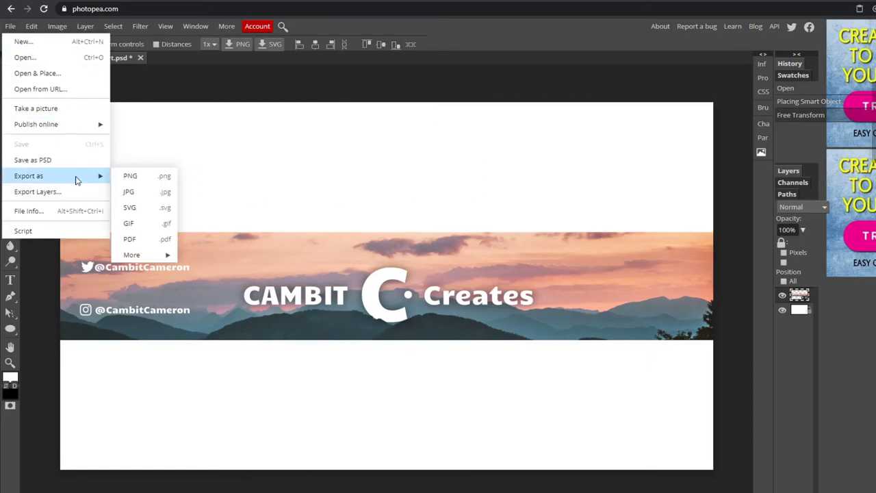
left_click(145, 195)
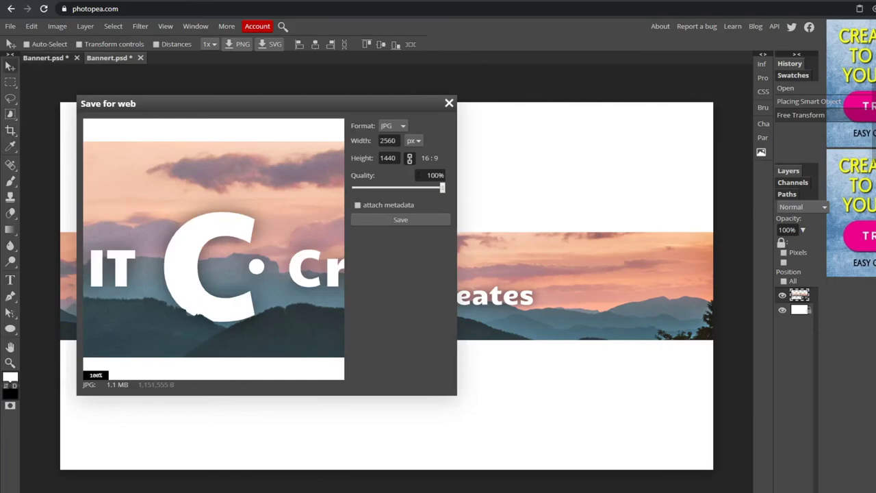
left_click(424, 222)
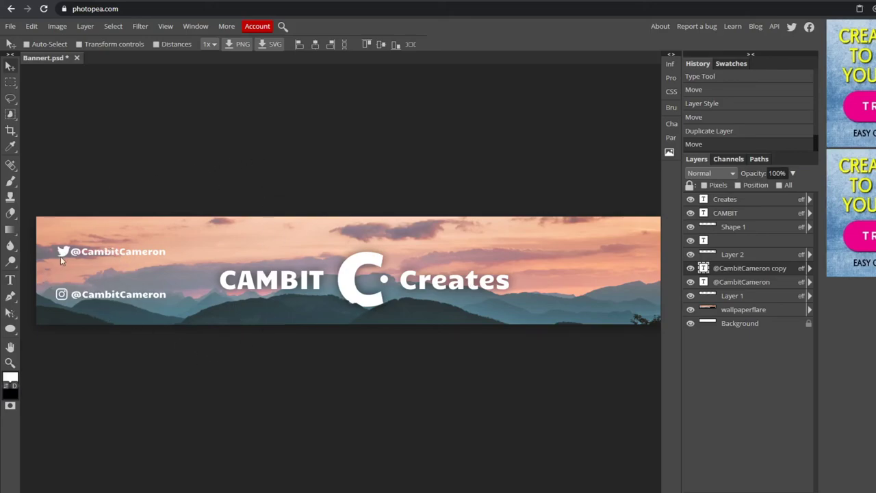
left_click(690, 267)
left_click(690, 282)
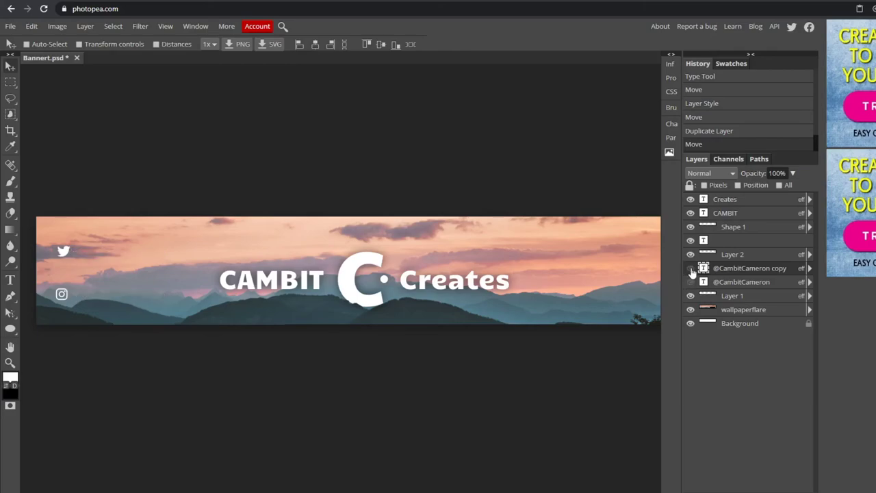
left_click(689, 267)
left_click(690, 281)
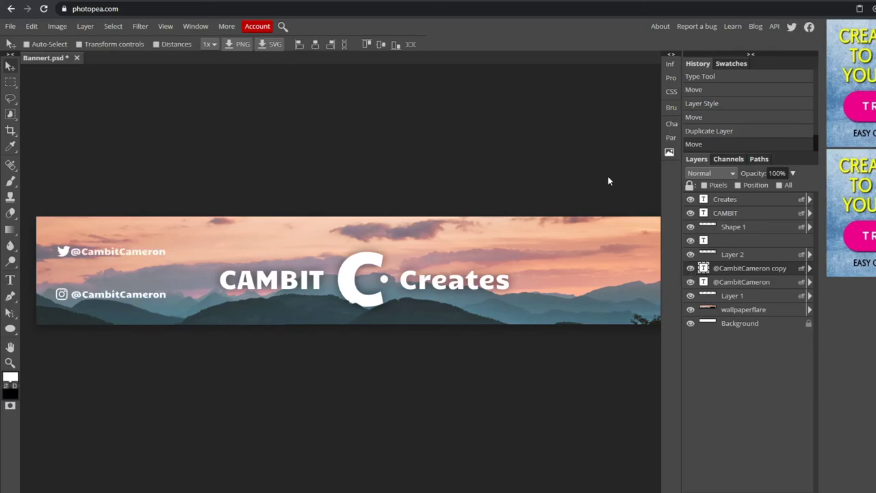